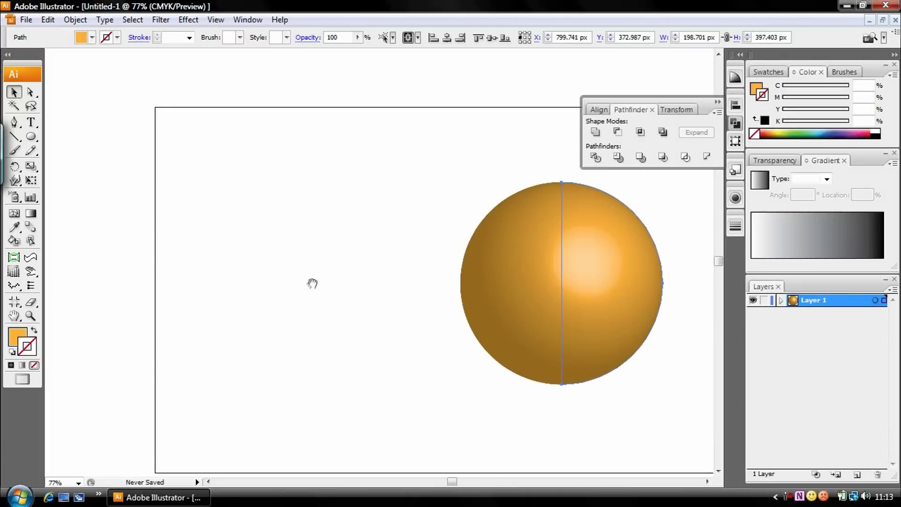
Close the floating Align/Pathfinder panel and deselect the gold sphere
{"action": "left_click", "coordinate": [717, 100]}
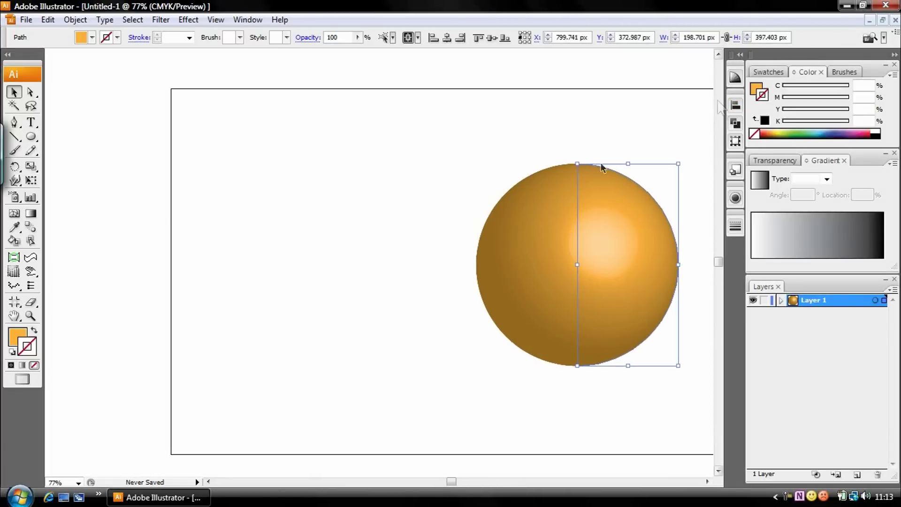
{"action": "left_click", "coordinate": [240, 322]}
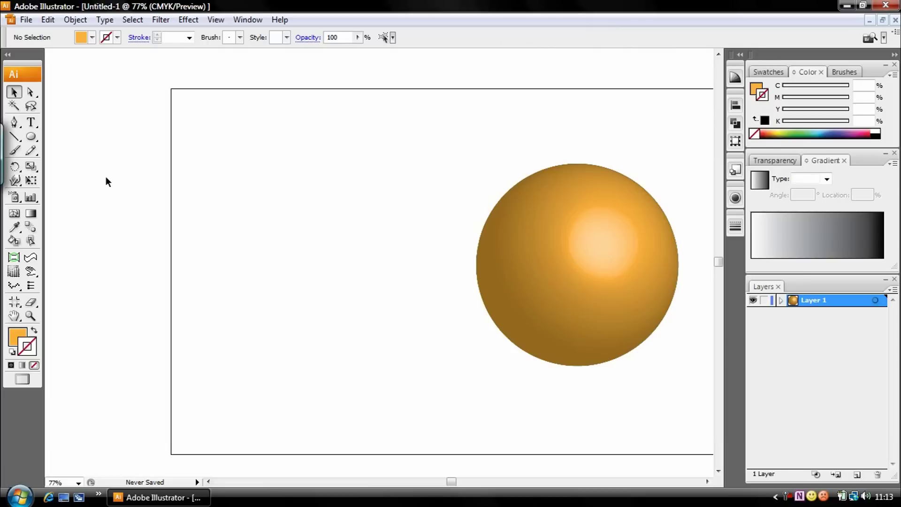
{"action": "left_click", "coordinate": [30, 138]}
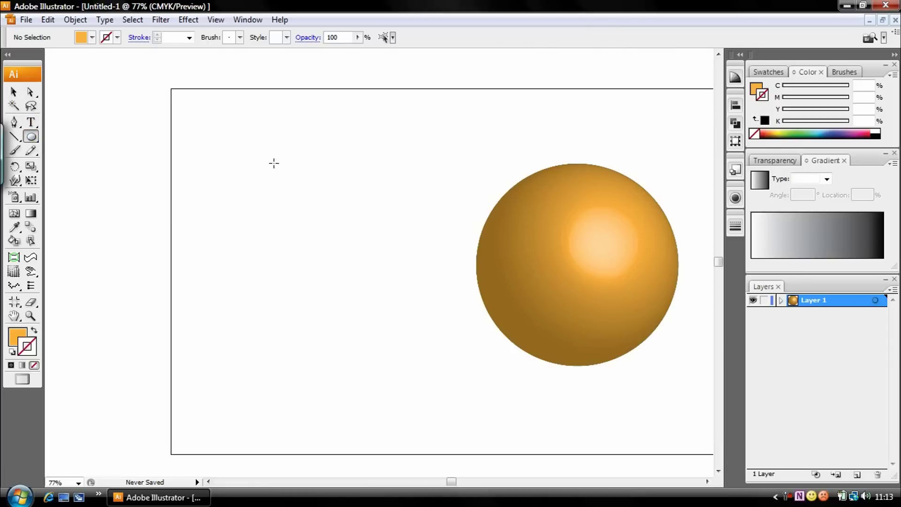
Draw a circle left of the gold sphere with default white fill and black stroke
{"action": "left_click_drag", "start_coordinate": [257, 184], "coordinate": [328, 282]}
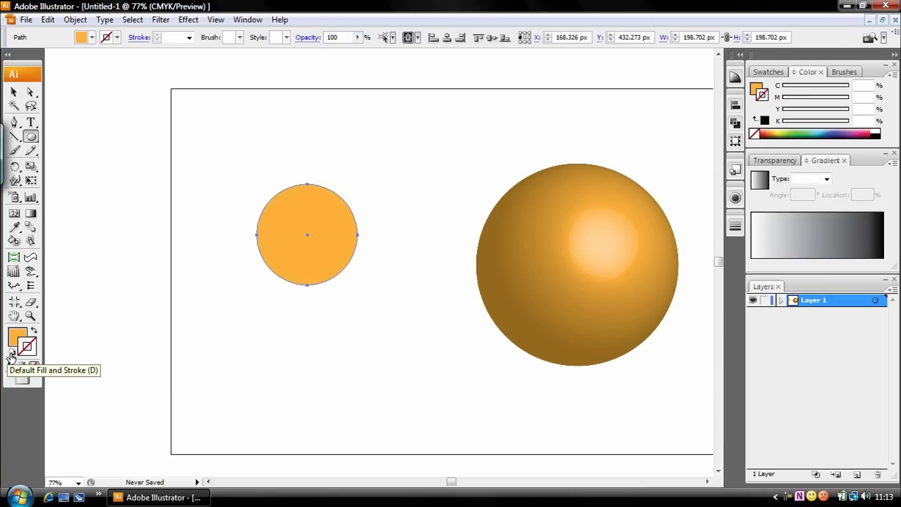
{"action": "left_click", "coordinate": [12, 358]}
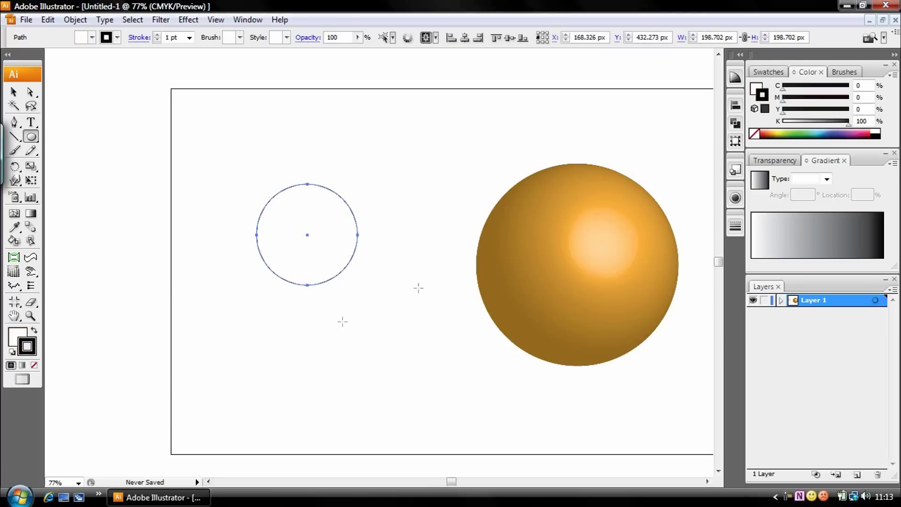
{"action": "left_click", "coordinate": [13, 92]}
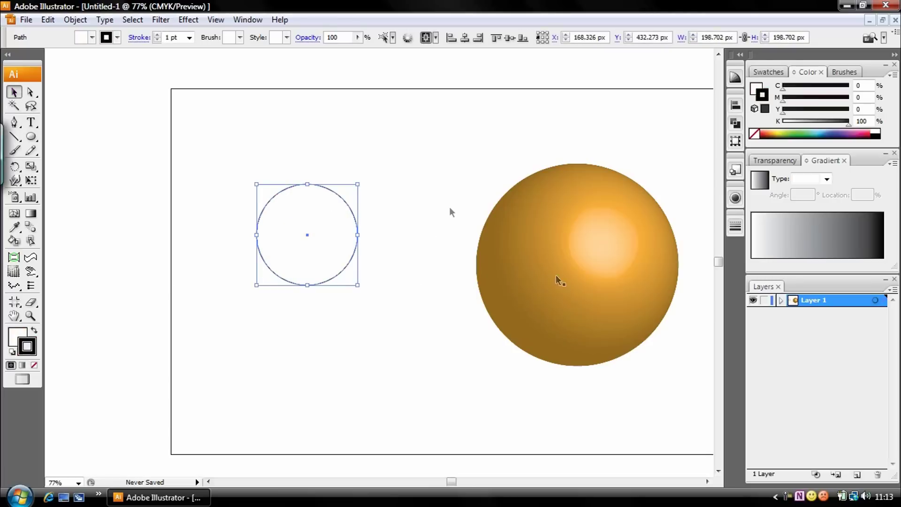
Give the circle a 5 pt stroke with set alignment, nudging it slightly right and down
{"action": "left_click", "coordinate": [249, 21]}
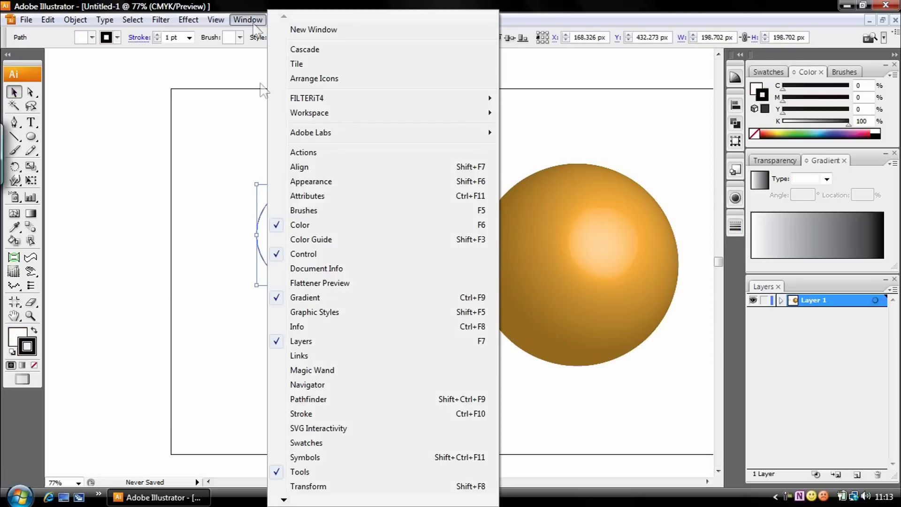
{"action": "left_click", "coordinate": [318, 413]}
{"action": "left_click", "coordinate": [631, 244]}
{"action": "left_click", "coordinate": [631, 243]}
{"action": "left_click", "coordinate": [630, 244]}
{"action": "left_click", "coordinate": [630, 244]}
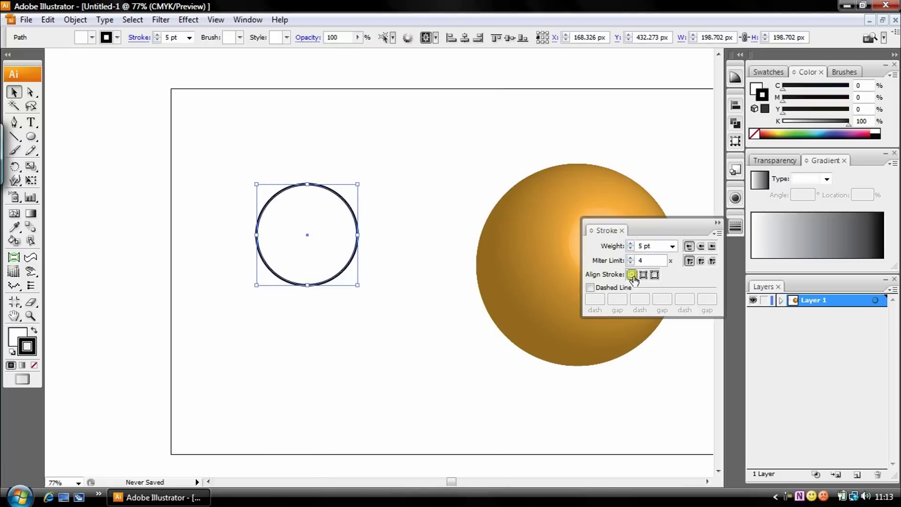
{"action": "left_click", "coordinate": [654, 274]}
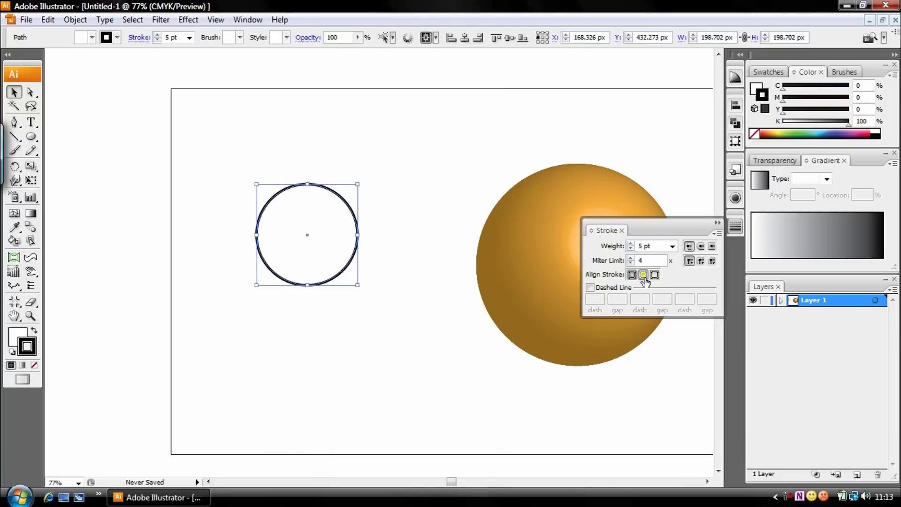
{"action": "left_click", "coordinate": [334, 311]}
{"action": "left_click_drag", "start_coordinate": [333, 279], "coordinate": [347, 290]}
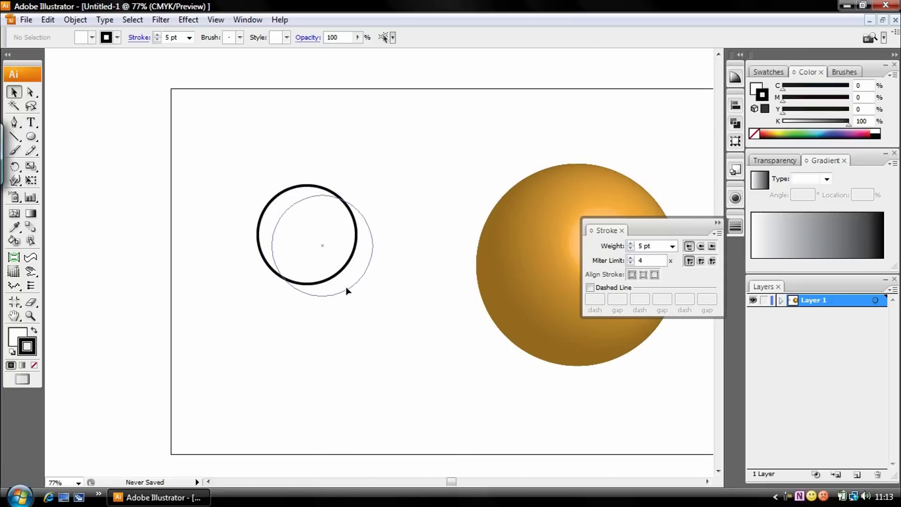
{"action": "left_click", "coordinate": [336, 321]}
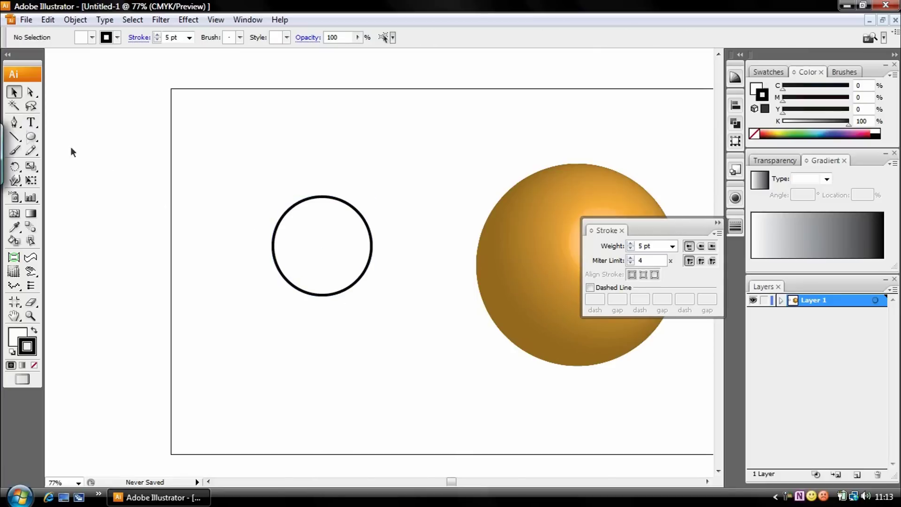
Type a bold '5' just above the circle
{"action": "left_click", "coordinate": [31, 123]}
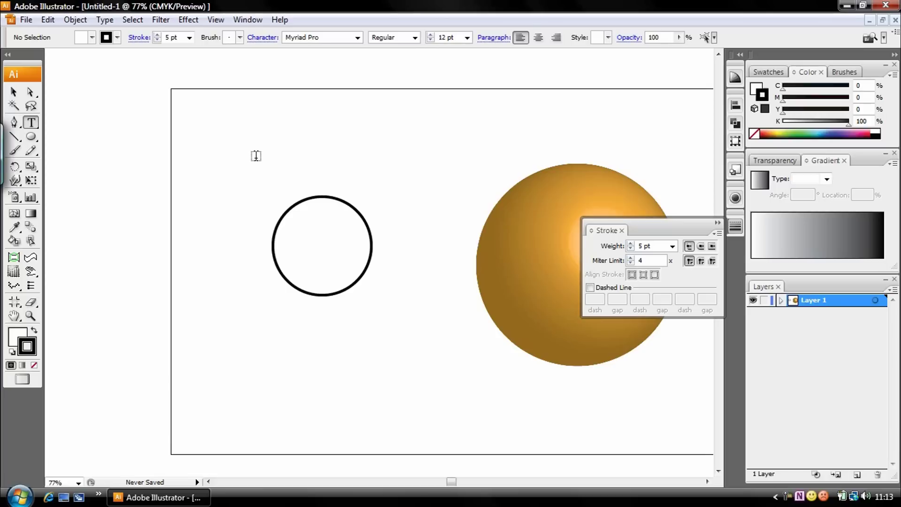
{"action": "left_click", "coordinate": [411, 38]}
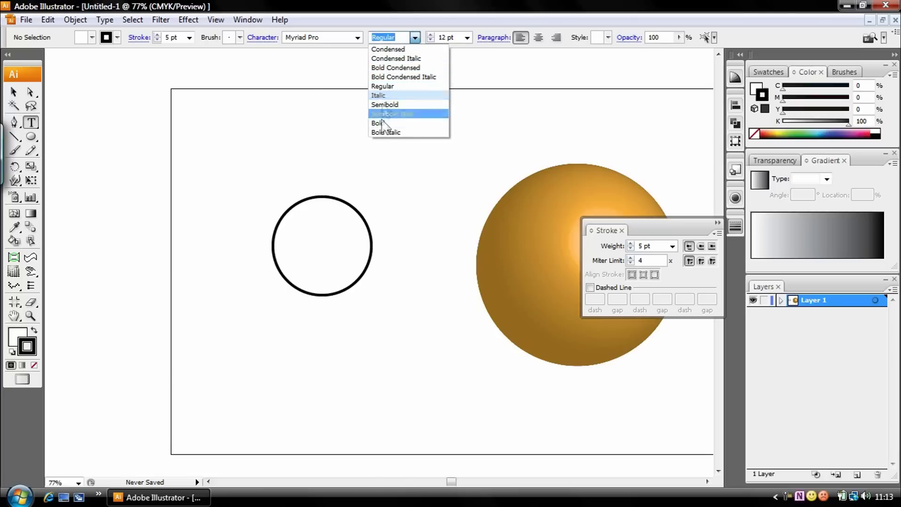
{"action": "left_click", "coordinate": [414, 123]}
{"action": "left_click", "coordinate": [316, 154]}
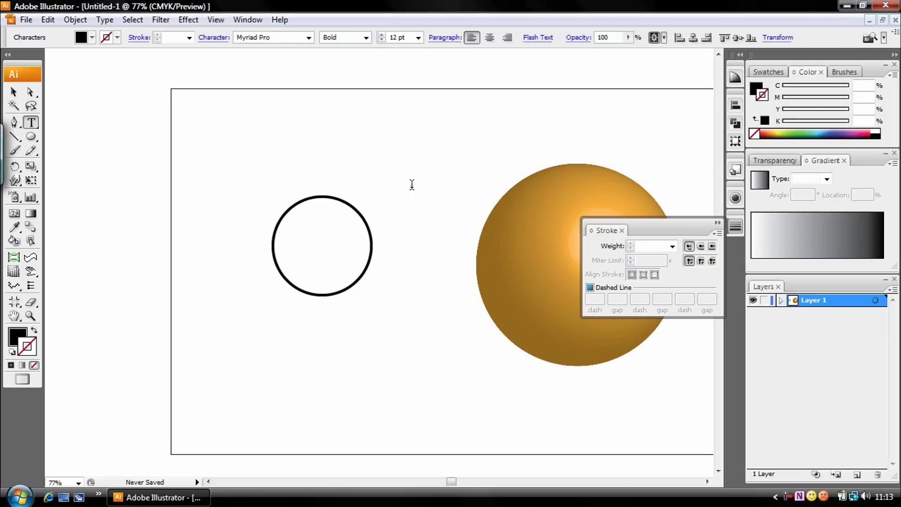
{"action": "type", "text": "5"}
Raise the 5 to 22 pt, then scale it up to about 140 pt
{"action": "left_click", "coordinate": [382, 35]}
{"action": "left_click", "coordinate": [382, 35]}
{"action": "left_click", "coordinate": [382, 36]}
{"action": "left_click", "coordinate": [382, 36]}
{"action": "left_click", "coordinate": [382, 35]}
{"action": "left_click", "coordinate": [382, 35]}
{"action": "left_click", "coordinate": [382, 35]}
{"action": "left_click", "coordinate": [382, 35]}
{"action": "left_click", "coordinate": [382, 35]}
{"action": "left_click", "coordinate": [382, 35]}
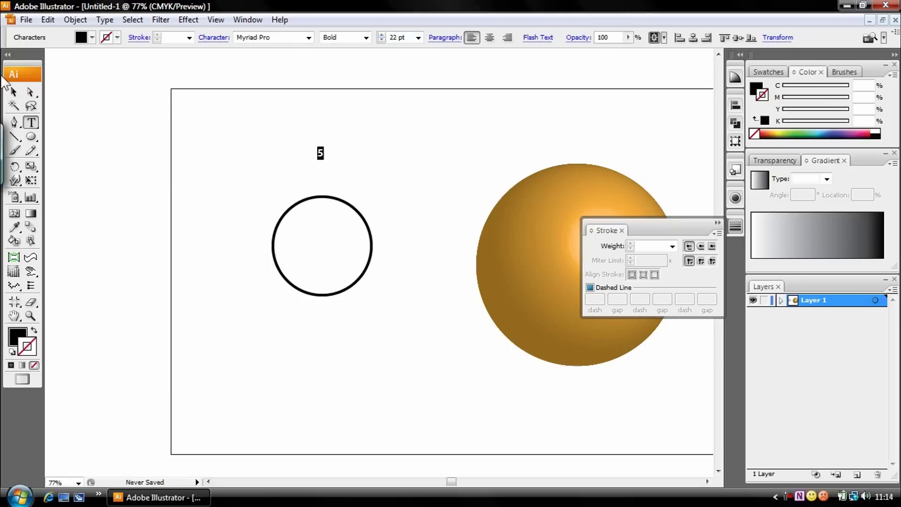
{"action": "left_click", "coordinate": [14, 92]}
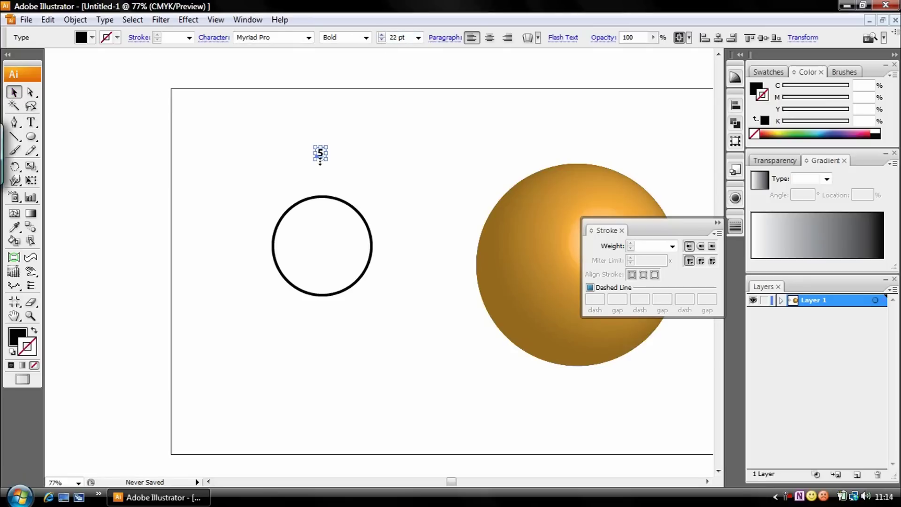
{"action": "left_click_drag", "start_coordinate": [321, 161], "coordinate": [328, 266]}
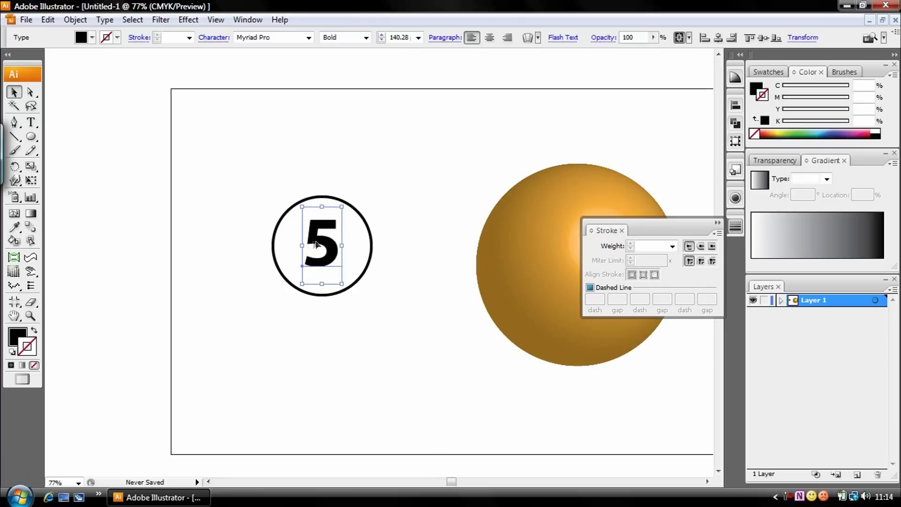
Try the Lightningvolt font on the 5, then undo back to Myriad Pro Bold
{"action": "left_click", "coordinate": [308, 37]}
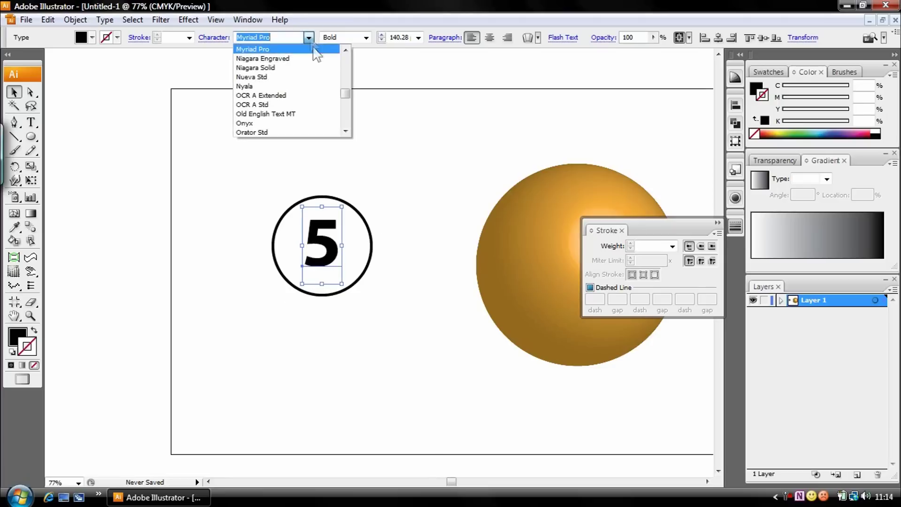
{"action": "left_click", "coordinate": [279, 41]}
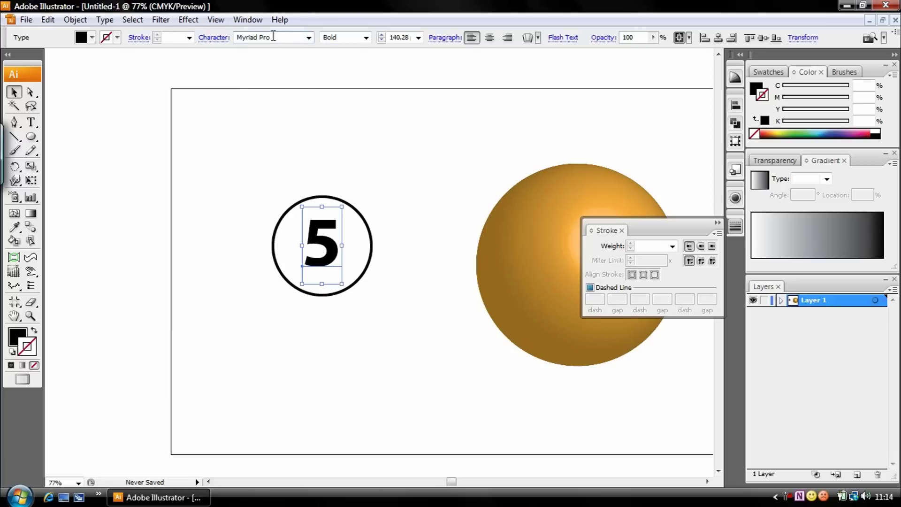
{"action": "type", "text": "Lightningvolt"}
{"action": "key", "text": "Return"}
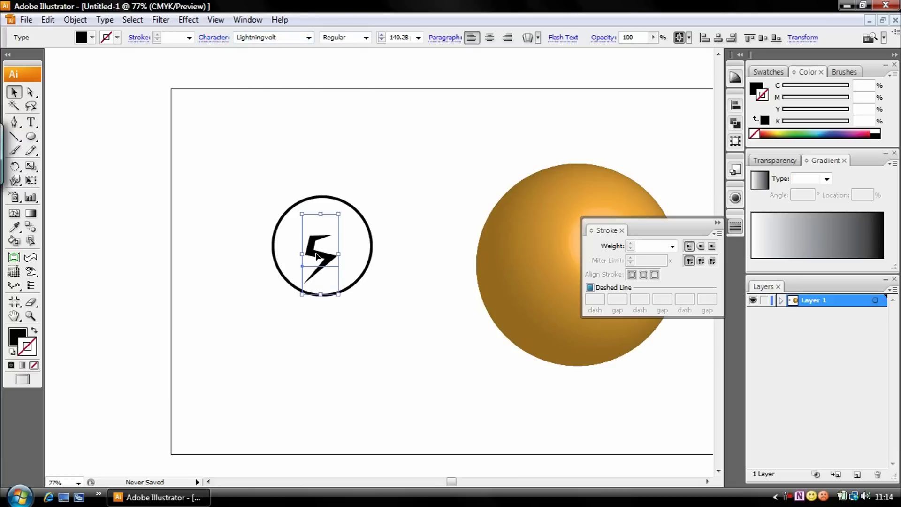
{"action": "left_click_drag", "start_coordinate": [316, 253], "coordinate": [318, 245]}
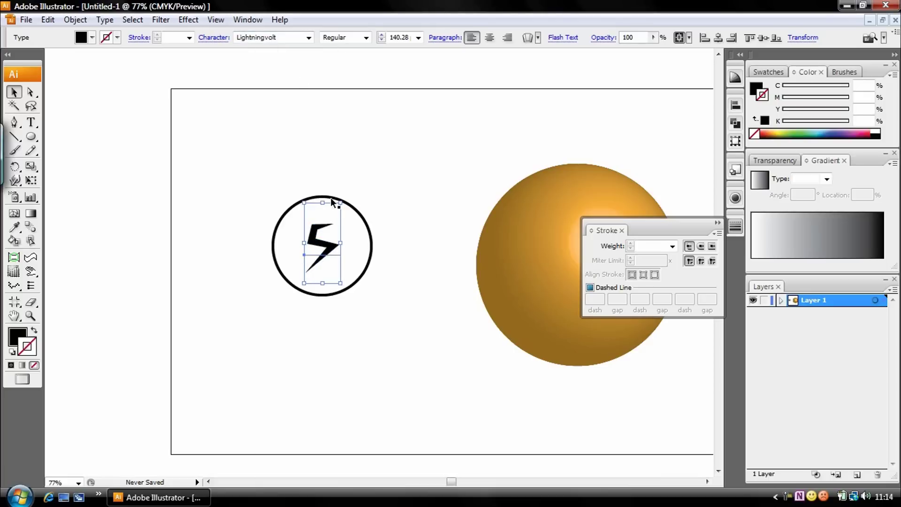
{"action": "key", "text": "ctrl+shift+b"}
{"action": "key", "text": "ctrl+z"}
{"action": "key", "text": "ctrl+z"}
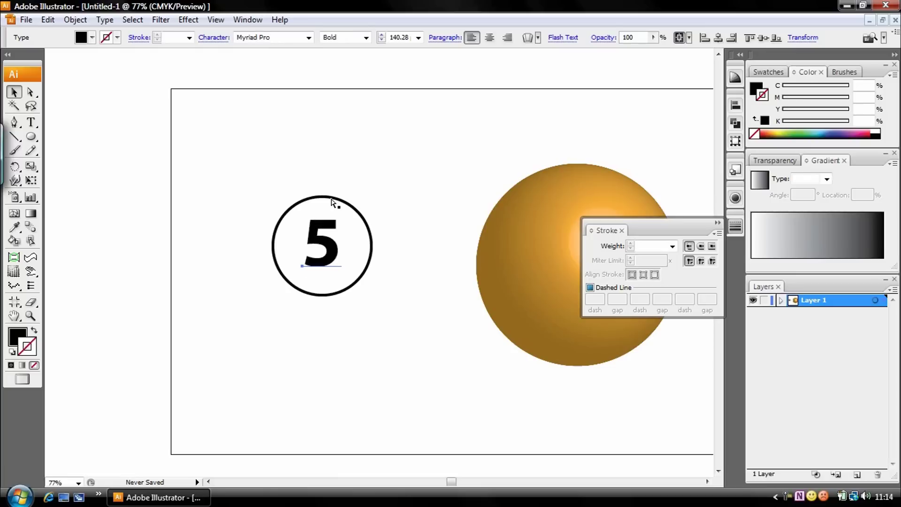
{"action": "key", "text": "ctrl+shift+b"}
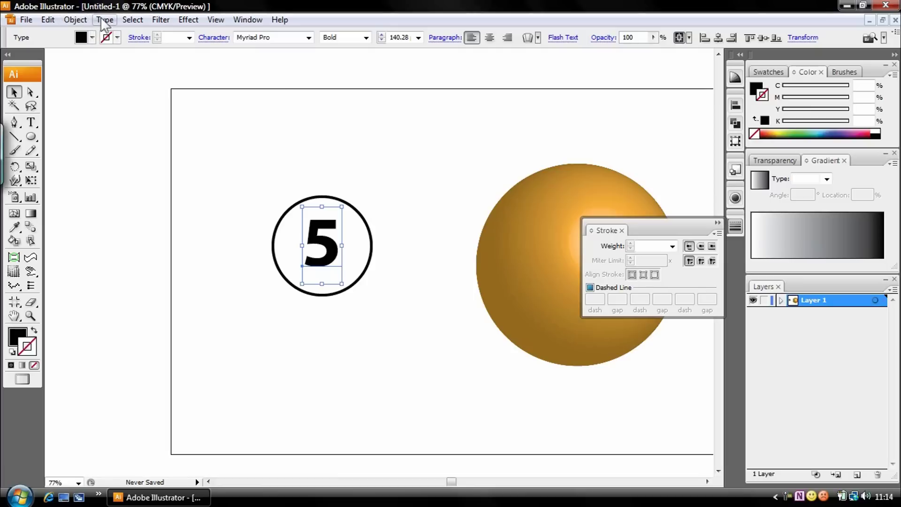
Convert the 5 to outlines and nudge it slightly left in the circle
{"action": "left_click", "coordinate": [105, 19]}
{"action": "left_click", "coordinate": [168, 169]}
{"action": "left_click", "coordinate": [378, 270]}
{"action": "left_click", "coordinate": [321, 243]}
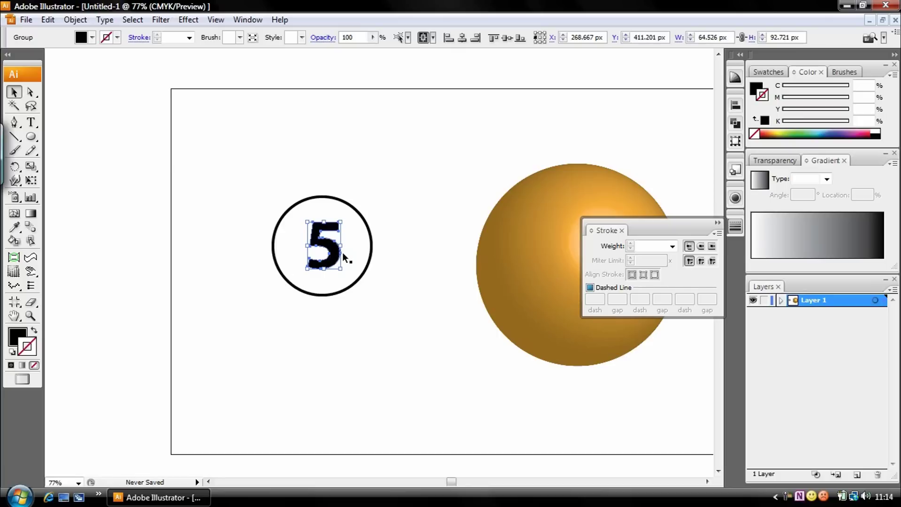
{"action": "left_click_drag", "start_coordinate": [334, 256], "coordinate": [331, 257]}
{"action": "left_click", "coordinate": [378, 211]}
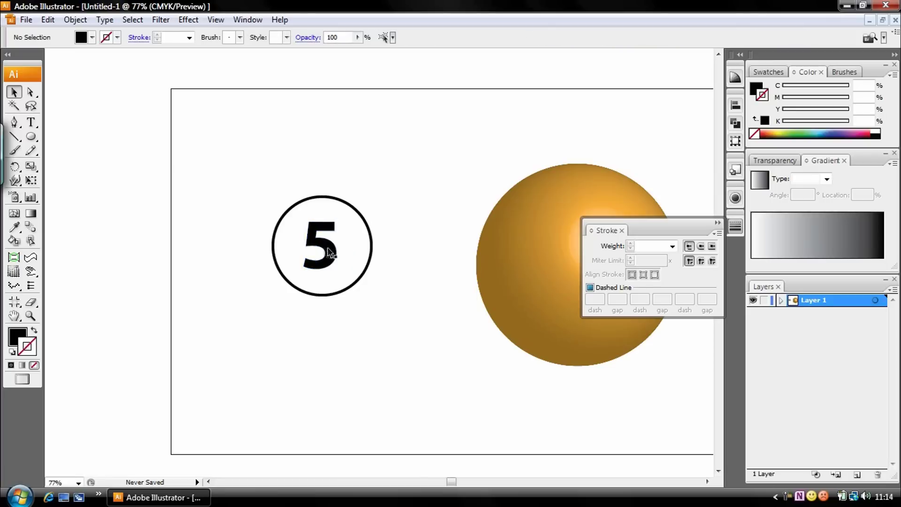
Marquee-select both the circle and the outlined 5
{"action": "left_click", "coordinate": [330, 249]}
{"action": "left_click", "coordinate": [385, 212]}
{"action": "left_click_drag", "start_coordinate": [257, 326], "coordinate": [396, 168]}
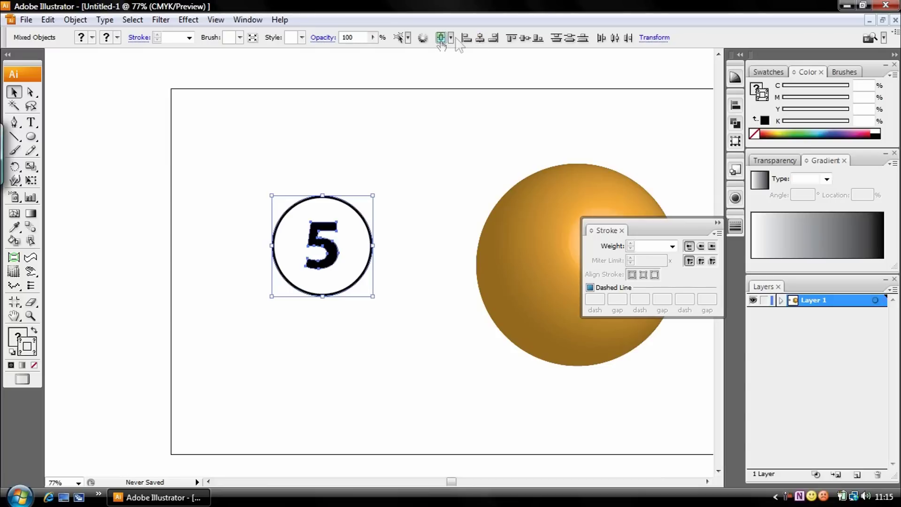
Vertically centre the 5 in the circle with Align, then group them
{"action": "left_click", "coordinate": [250, 21]}
{"action": "left_click", "coordinate": [307, 167]}
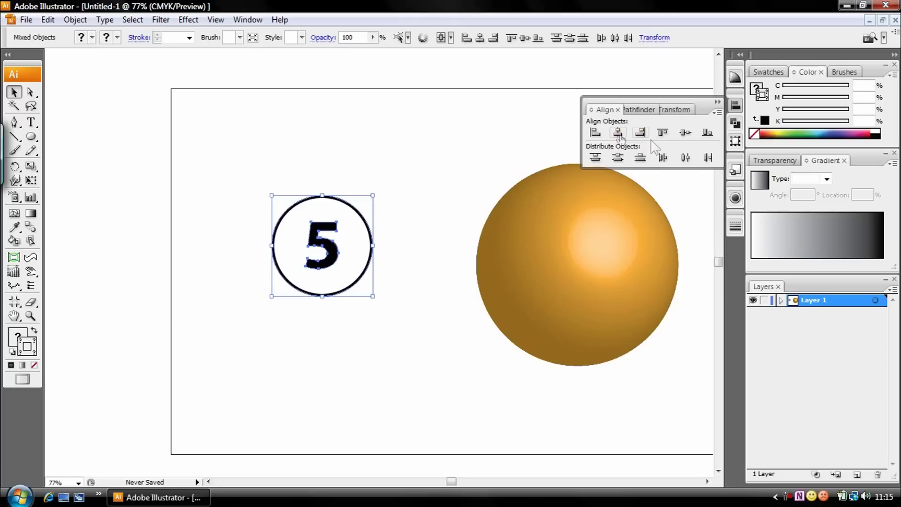
{"action": "left_click", "coordinate": [685, 134]}
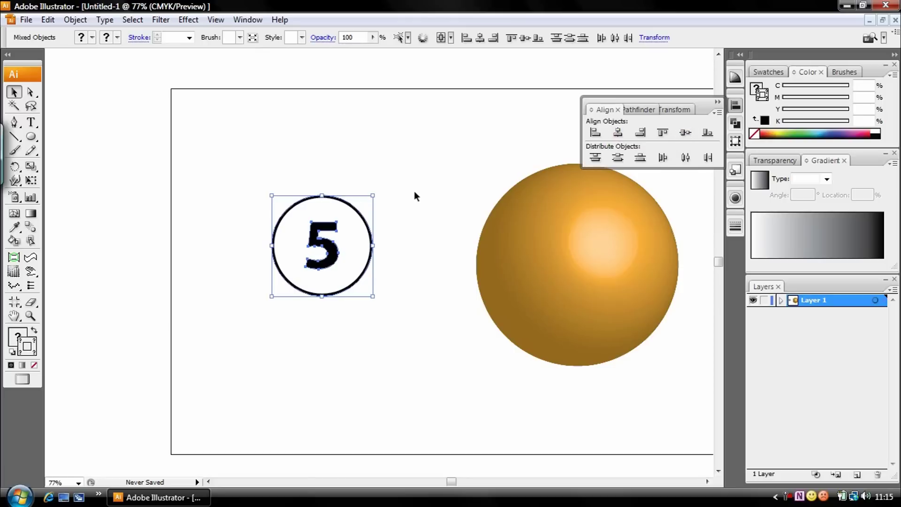
{"action": "key", "text": "ctrl+g"}
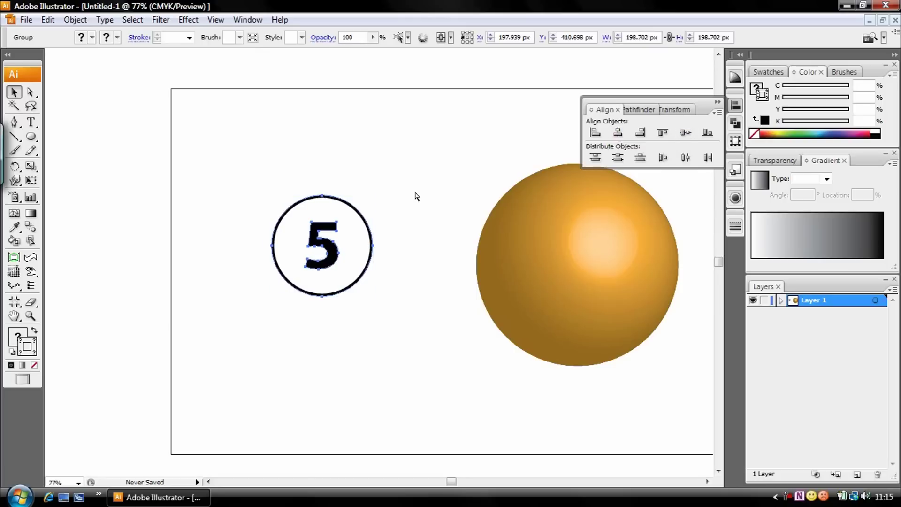
{"action": "key", "text": "ctrl+shift+b"}
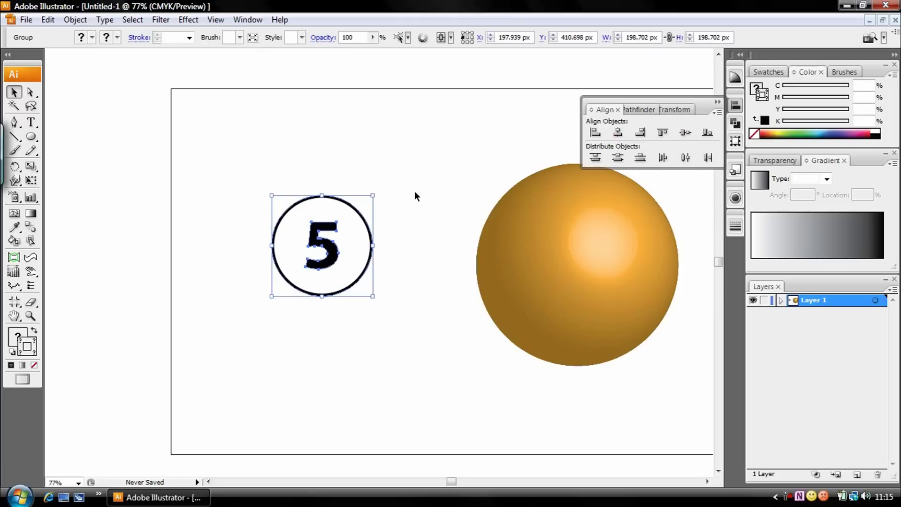
Close the Align panel and bring up the Window menu
{"action": "left_click", "coordinate": [75, 19]}
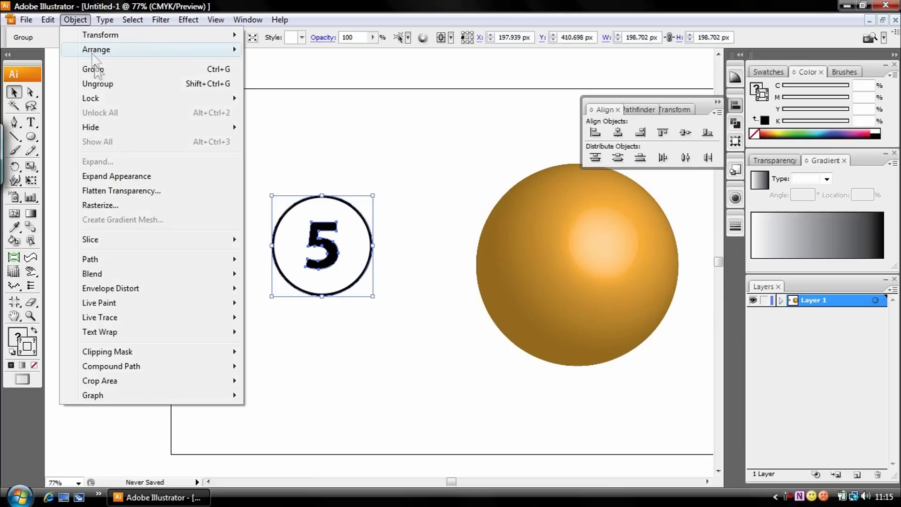
{"action": "left_click", "coordinate": [160, 19]}
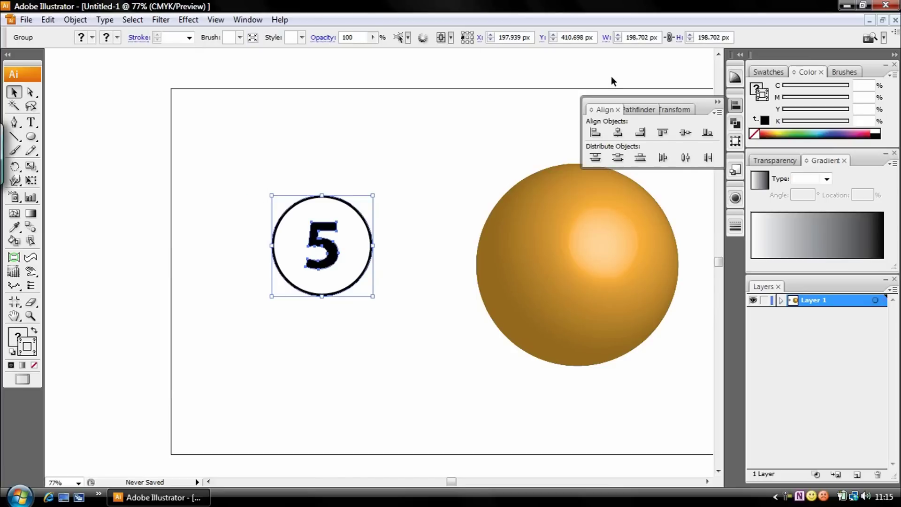
{"action": "left_click", "coordinate": [717, 101]}
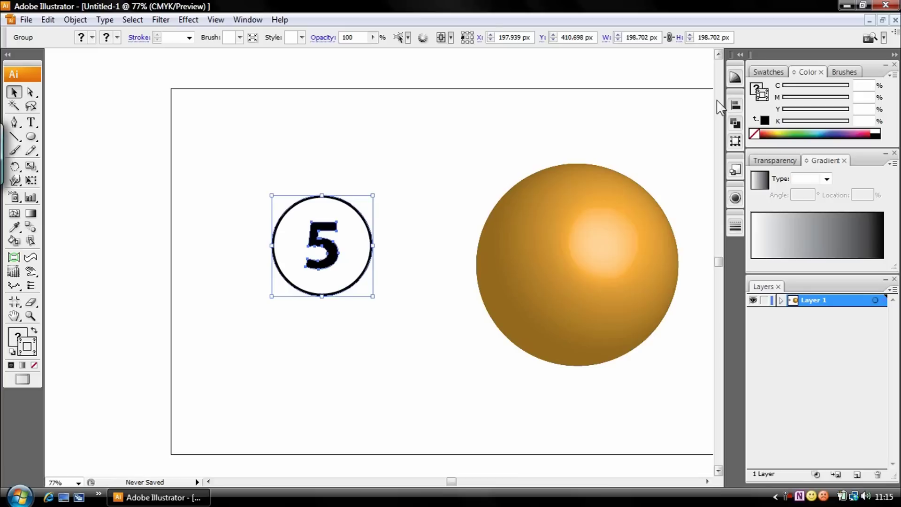
{"action": "left_click", "coordinate": [248, 19]}
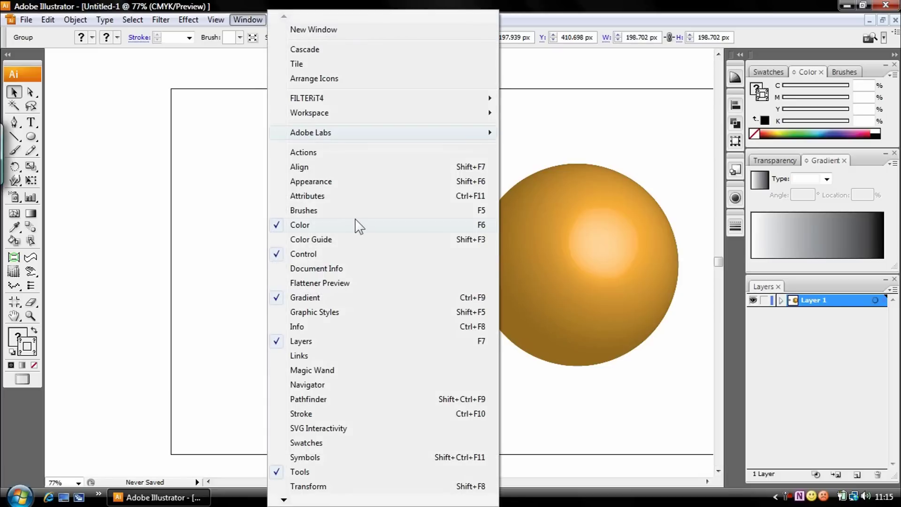
Save the circled 5 as graphic symbol 'ball_graphics', then delete it and move the gold ball left
{"action": "left_click", "coordinate": [303, 457]}
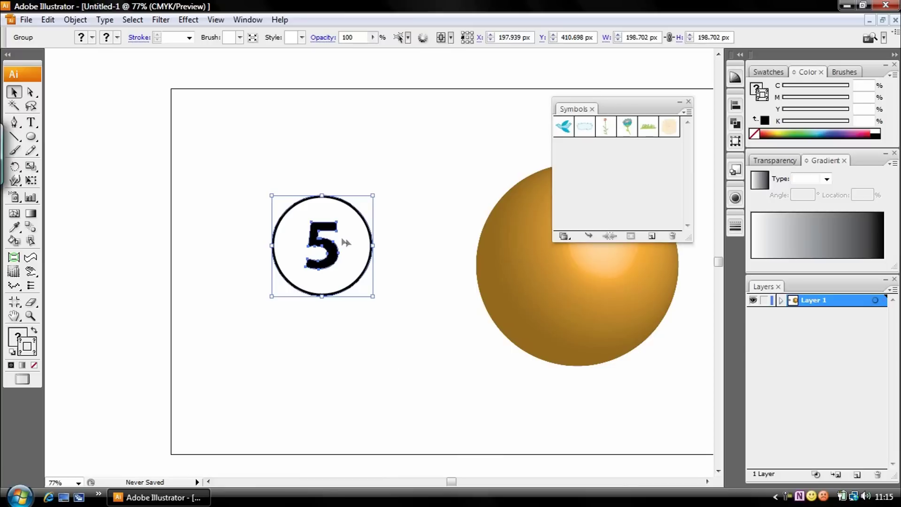
{"action": "left_click_drag", "start_coordinate": [345, 243], "coordinate": [629, 179]}
{"action": "key", "text": "BackSpace"}
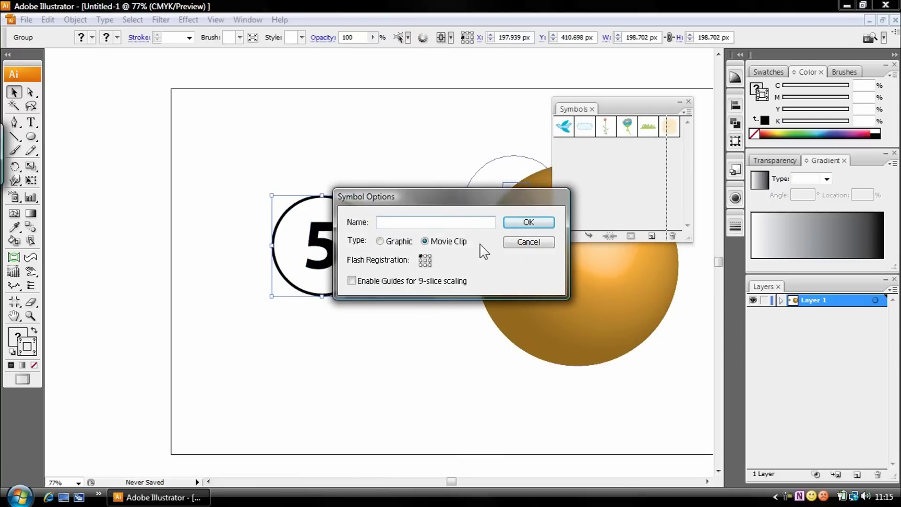
{"action": "type", "text": "ball_graphics"}
{"action": "left_click", "coordinate": [382, 242]}
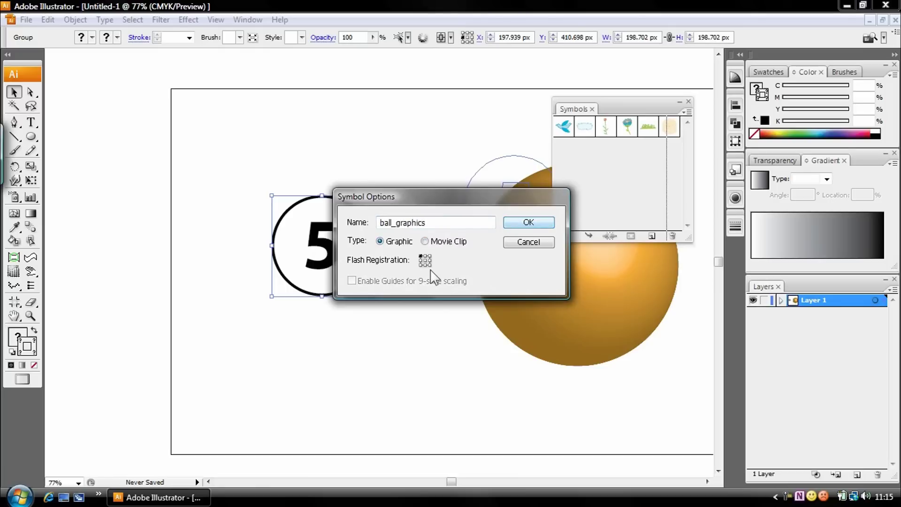
{"action": "left_click", "coordinate": [527, 223]}
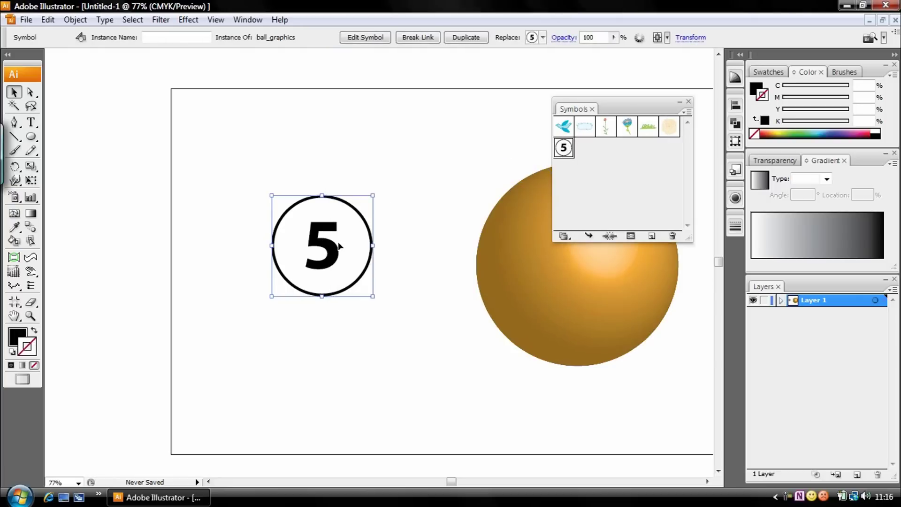
{"action": "key", "text": "Delete"}
{"action": "left_click_drag", "start_coordinate": [553, 299], "coordinate": [338, 297]}
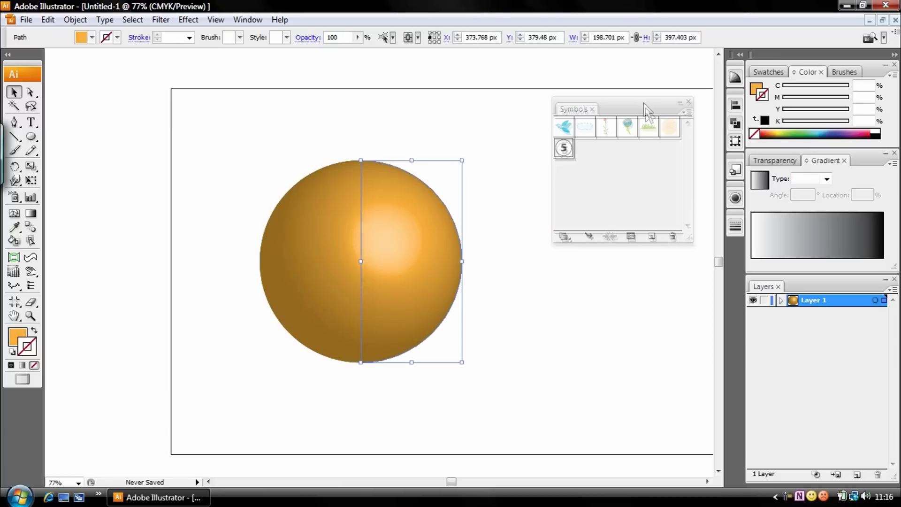
Attempt a new 3D Revolve effect on the ball, then cancel the duplicate
{"action": "left_click_drag", "start_coordinate": [644, 101], "coordinate": [648, 108]}
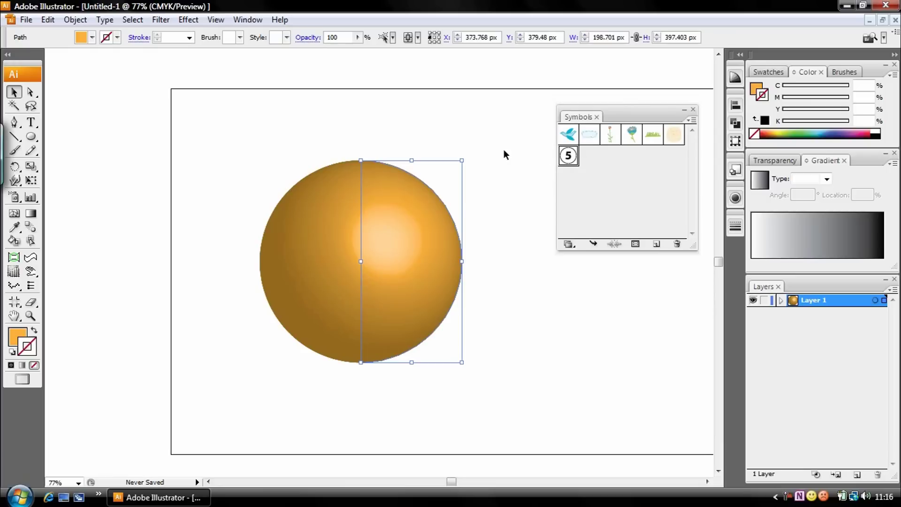
{"action": "left_click", "coordinate": [188, 19]}
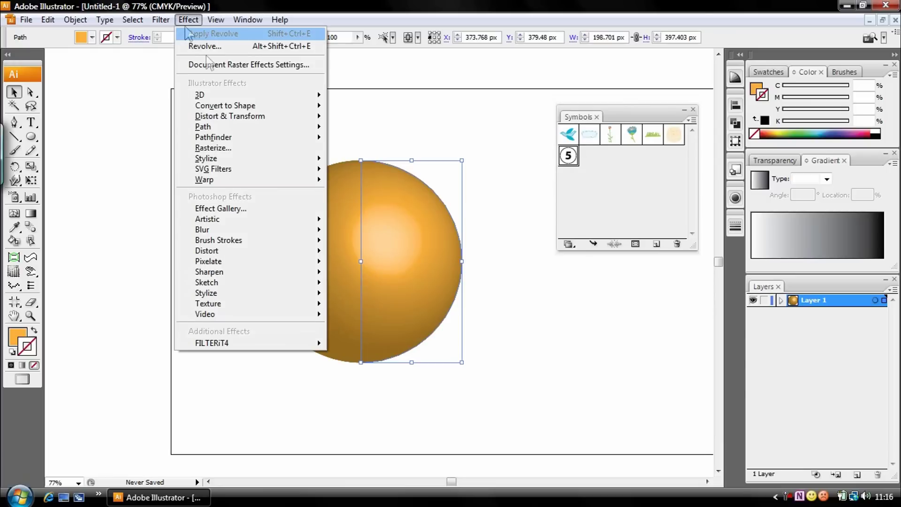
{"action": "mouse_move", "coordinate": [226, 95]}
{"action": "left_click", "coordinate": [357, 113]}
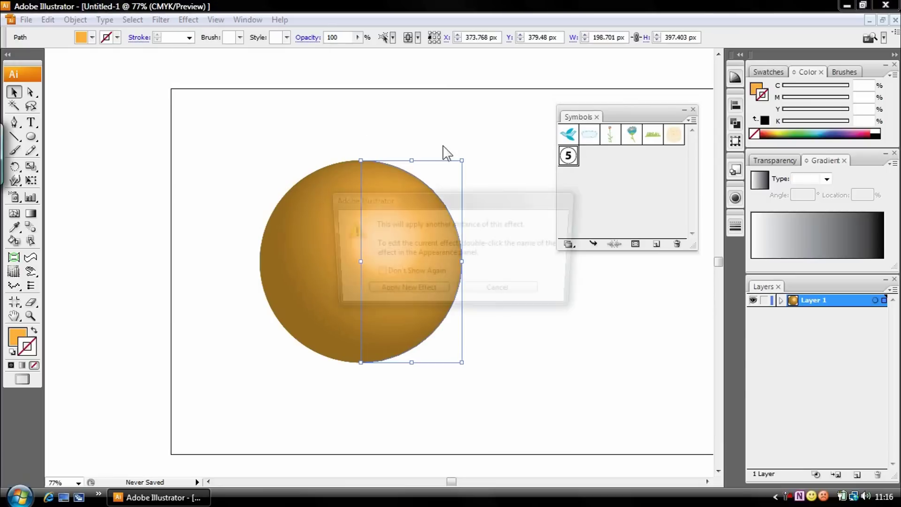
{"action": "left_click_drag", "start_coordinate": [399, 200], "coordinate": [468, 235]}
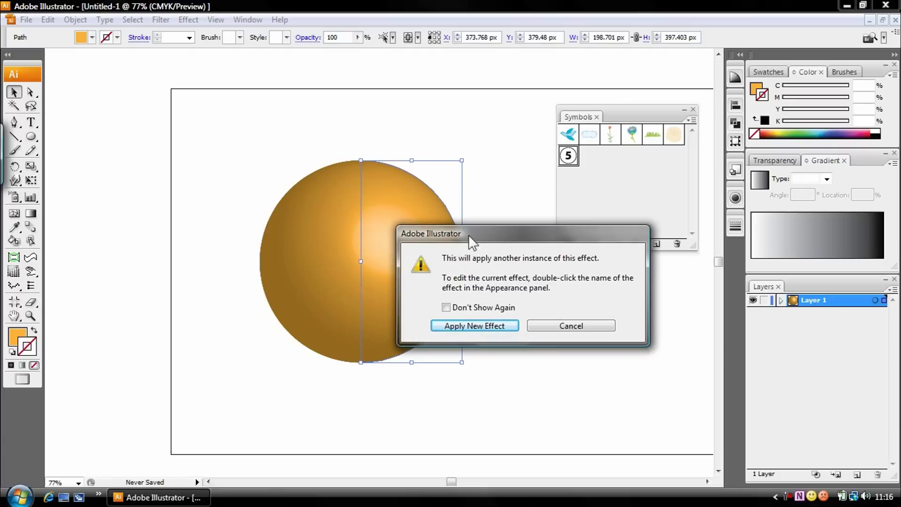
{"action": "left_click", "coordinate": [544, 327]}
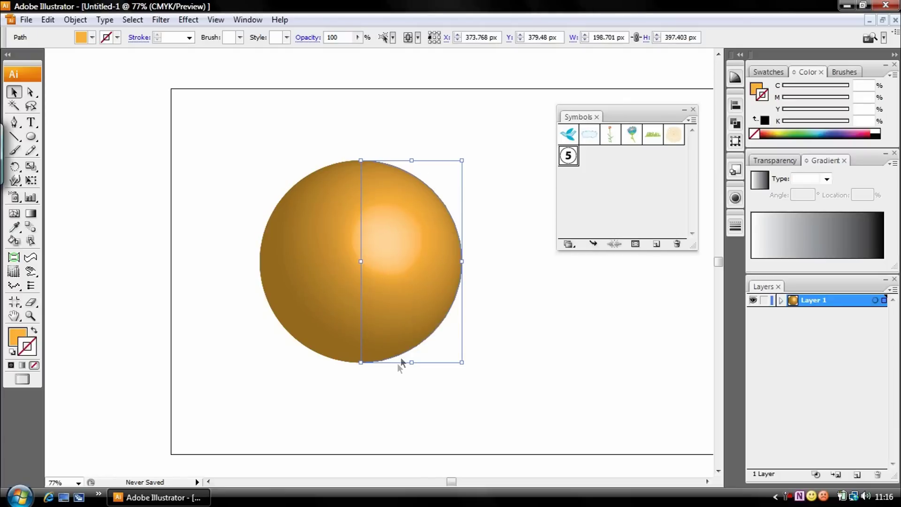
Reopen the ball's 3D Revolve with preview and rotate it to -129°, 55°, -7°
{"action": "left_click", "coordinate": [734, 198]}
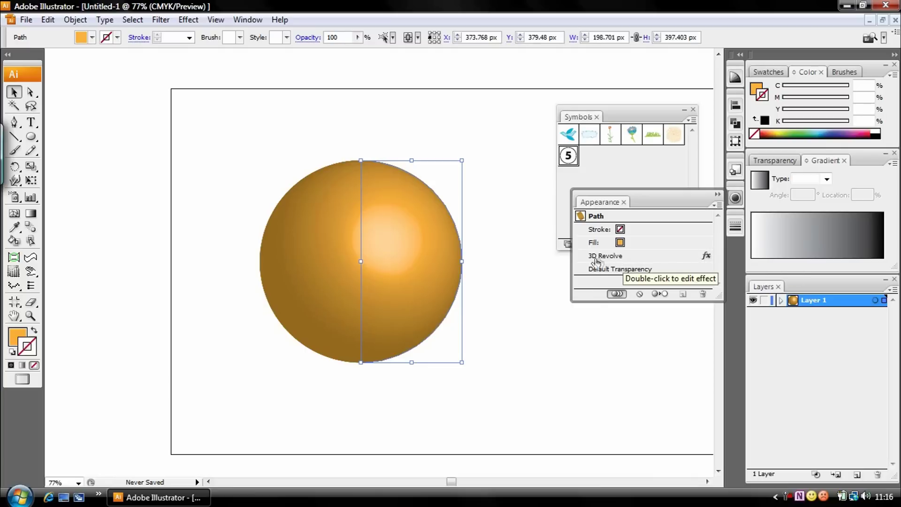
{"action": "left_click", "coordinate": [706, 258]}
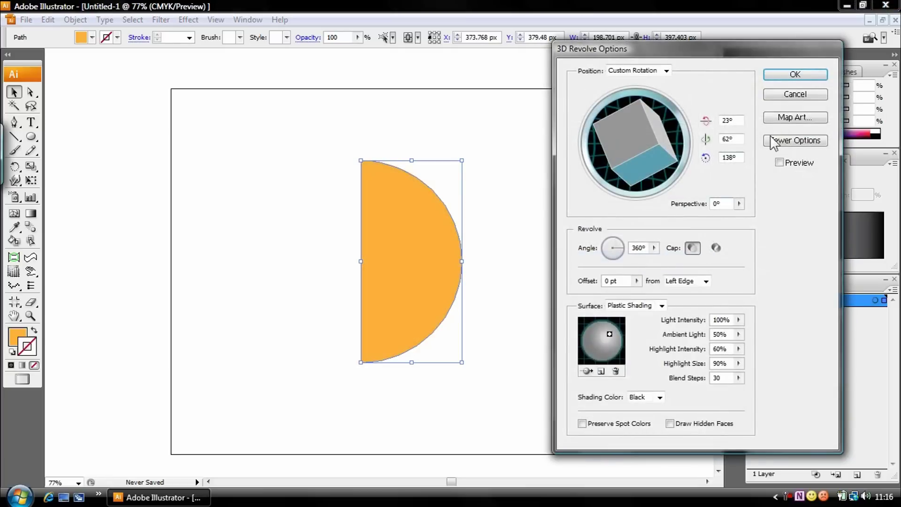
{"action": "left_click", "coordinate": [780, 163]}
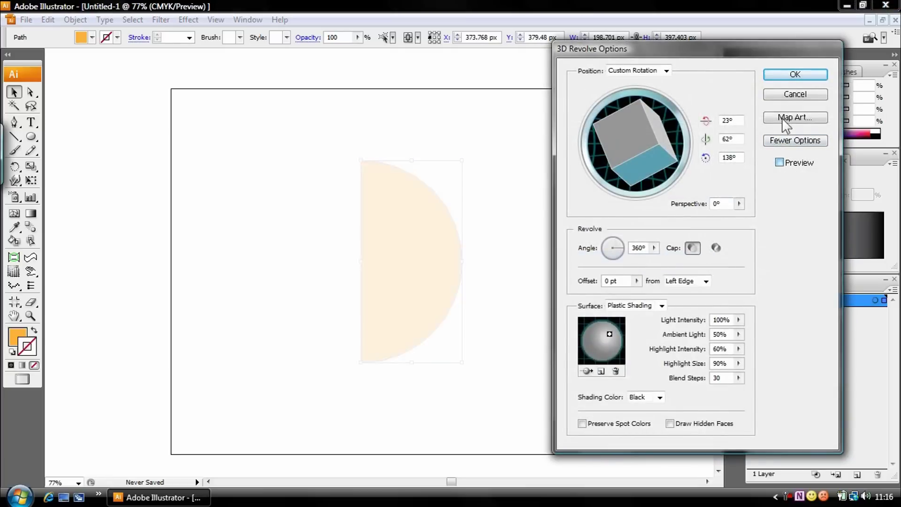
{"action": "left_click", "coordinate": [774, 141]}
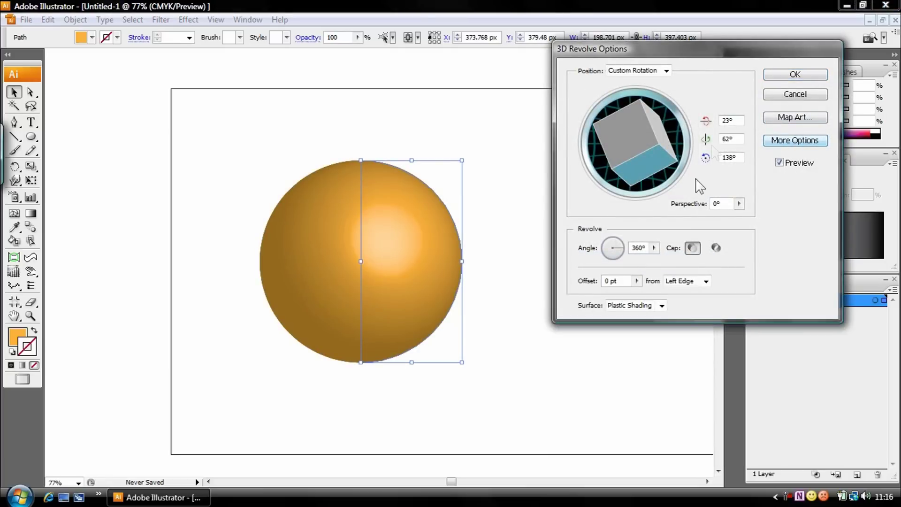
{"action": "left_click_drag", "start_coordinate": [623, 137], "coordinate": [660, 155]}
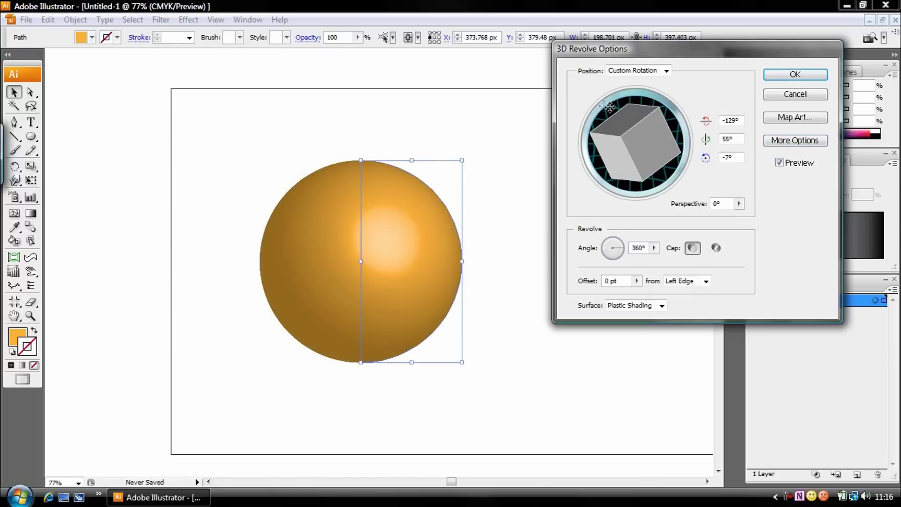
{"action": "left_click", "coordinate": [785, 118]}
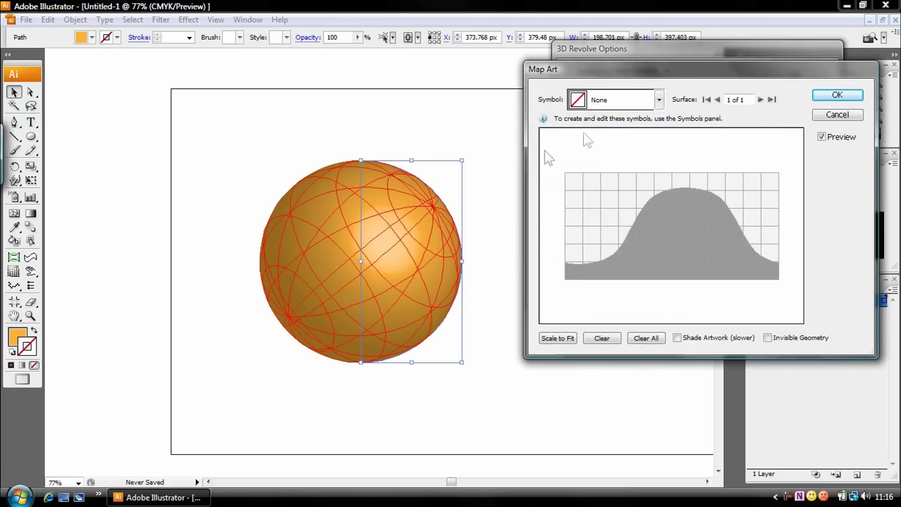
{"action": "left_click", "coordinate": [836, 115]}
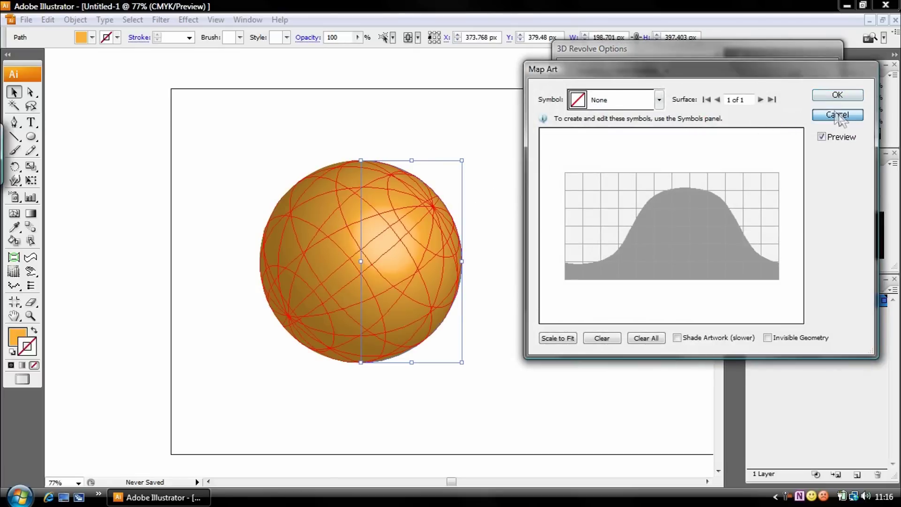
{"action": "left_click", "coordinate": [665, 71]}
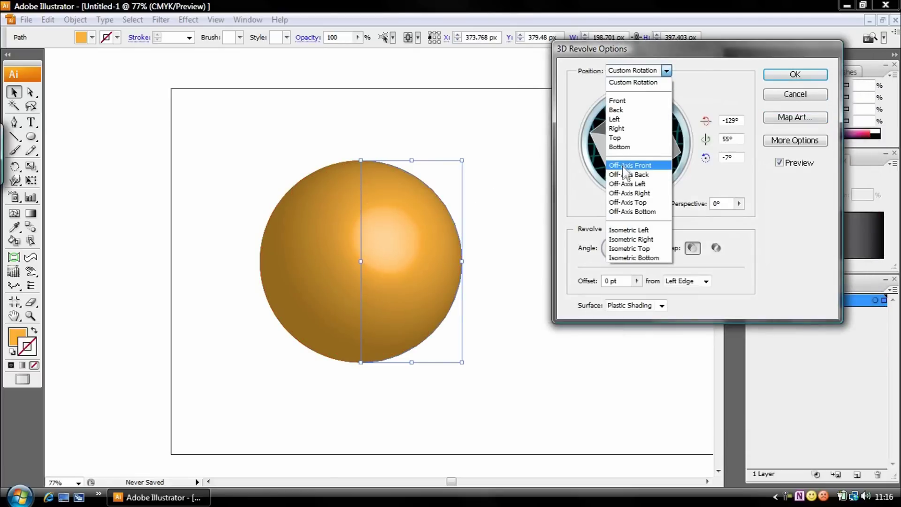
Set the 3D position to Off-Axis Front and open Map Art
{"action": "left_click", "coordinate": [628, 170]}
{"action": "left_click", "coordinate": [781, 120]}
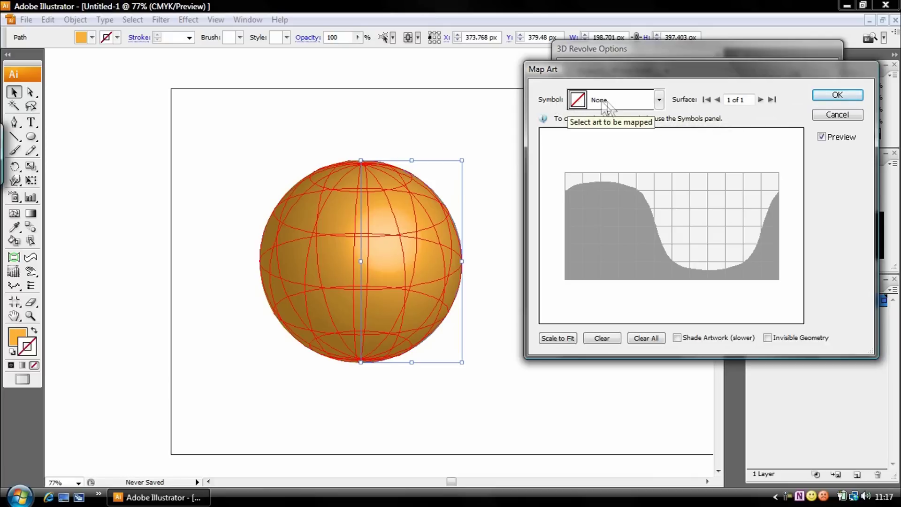
Map ball_graphics onto the sphere's surface, then resize and centre the 5 label
{"action": "left_click", "coordinate": [659, 100]}
{"action": "left_click_drag", "start_coordinate": [664, 135], "coordinate": [661, 218]}
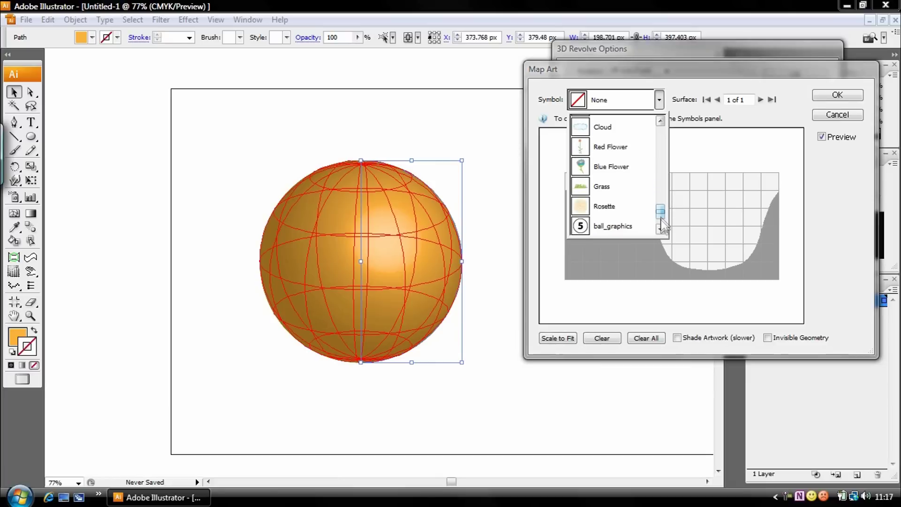
{"action": "left_click", "coordinate": [623, 228]}
{"action": "left_click_drag", "start_coordinate": [671, 225], "coordinate": [709, 221]}
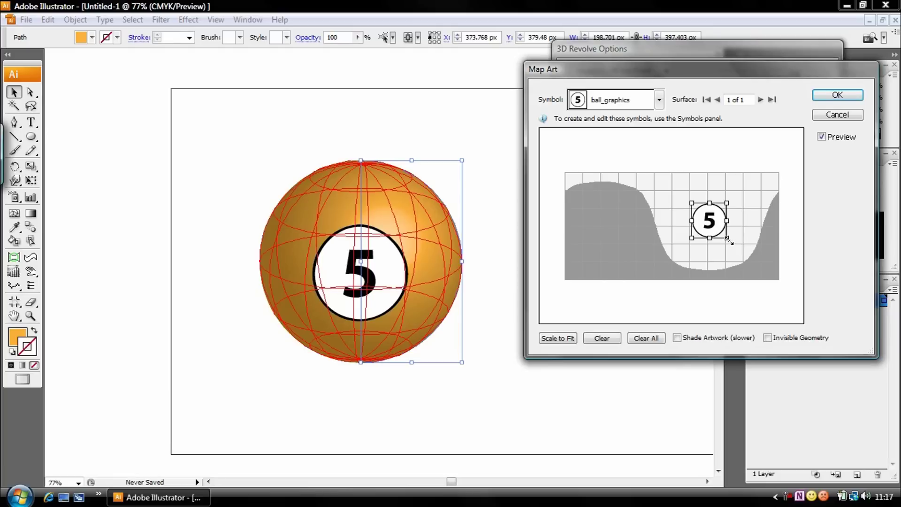
{"action": "left_click_drag", "start_coordinate": [727, 239], "coordinate": [754, 268]}
{"action": "left_click_drag", "start_coordinate": [713, 240], "coordinate": [702, 228]}
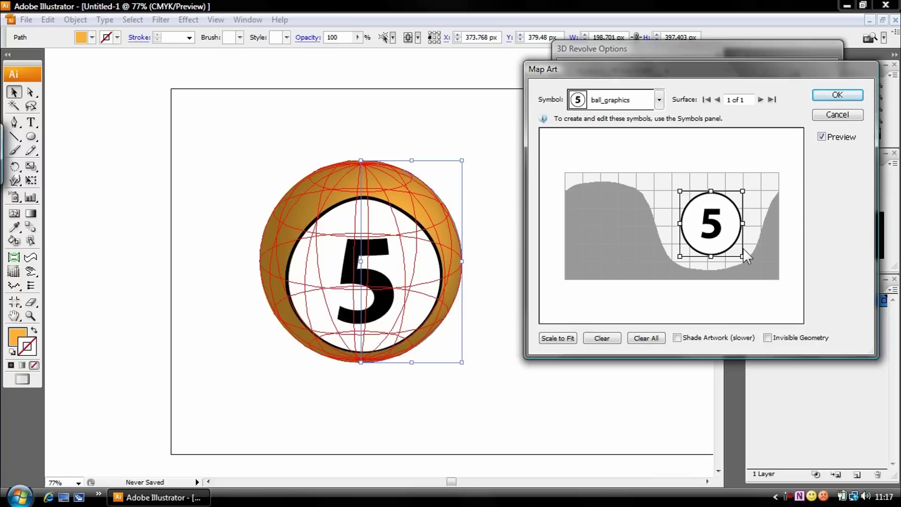
{"action": "left_click_drag", "start_coordinate": [742, 254], "coordinate": [729, 249]}
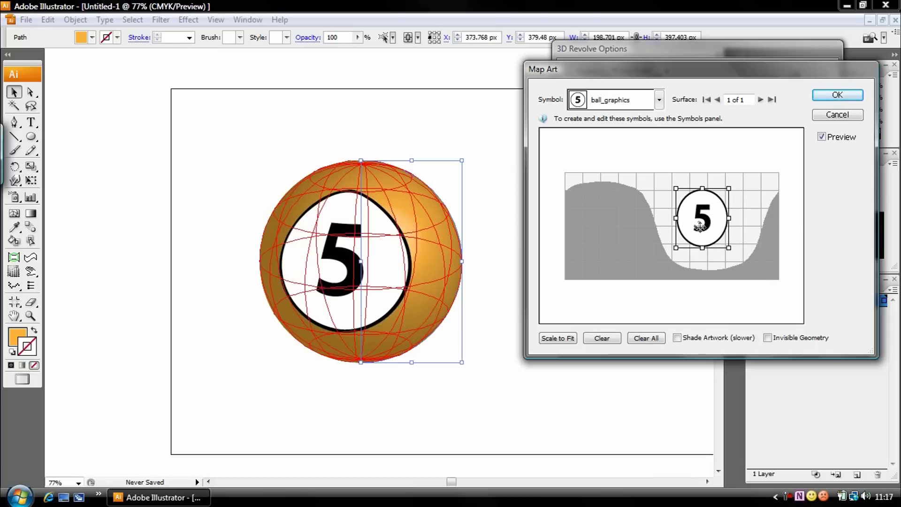
{"action": "left_click_drag", "start_coordinate": [687, 220], "coordinate": [716, 225]}
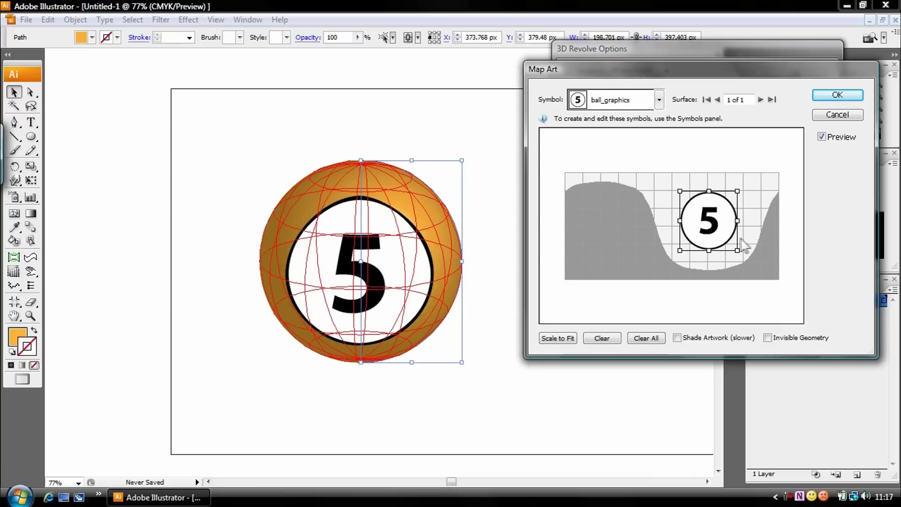
{"action": "left_click_drag", "start_coordinate": [737, 250], "coordinate": [711, 225]}
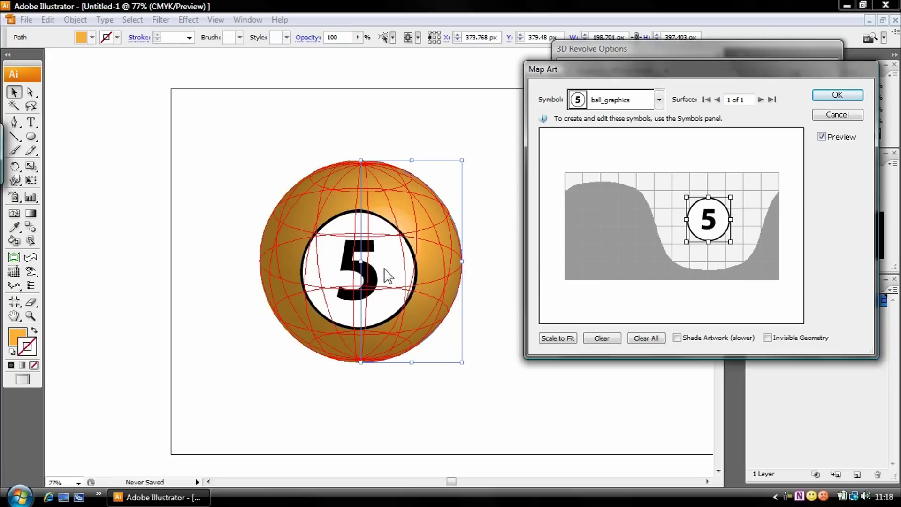
Shade the mapped 5 label and rotate the gold ball to -5°, 10°, 24° so the label faces left
{"action": "left_click", "coordinate": [677, 337]}
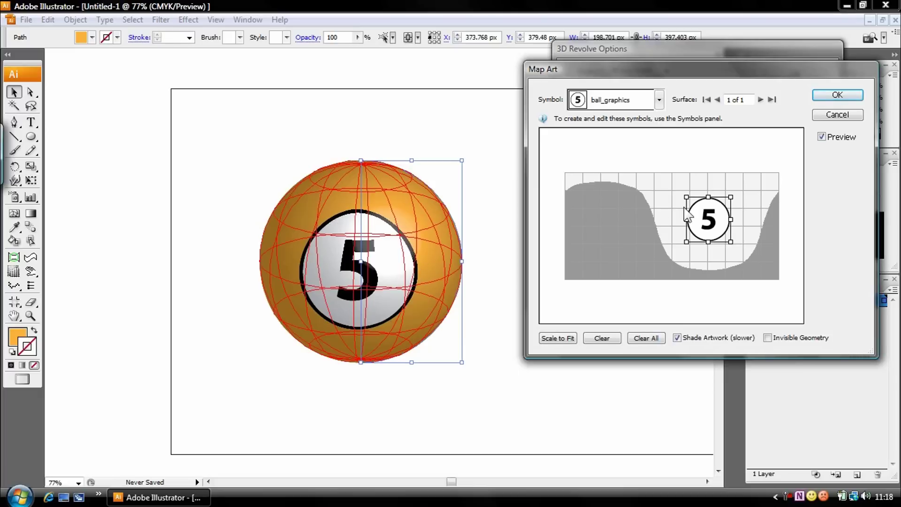
{"action": "left_click", "coordinate": [837, 95]}
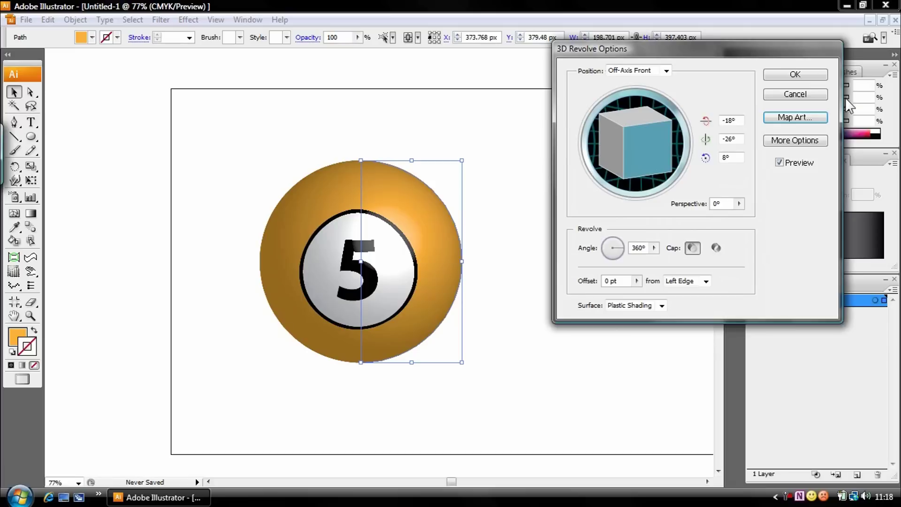
{"action": "left_click_drag", "start_coordinate": [646, 163], "coordinate": [578, 182]}
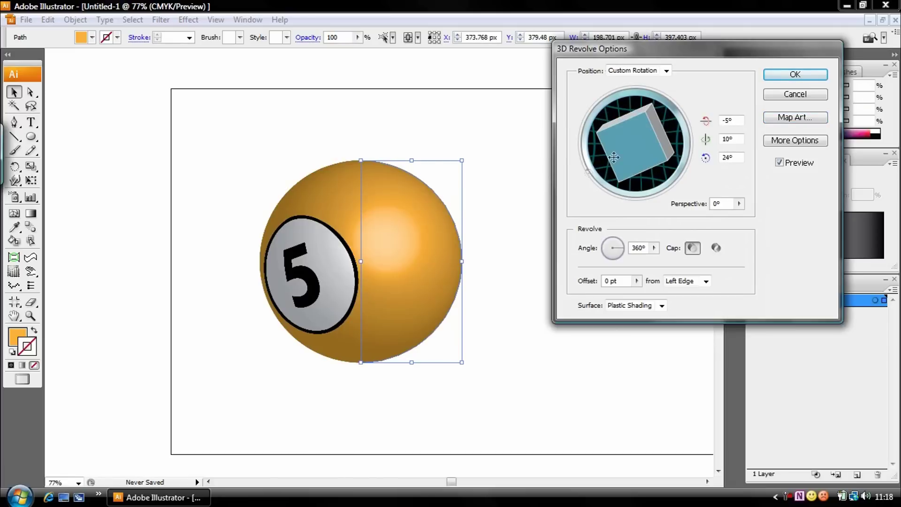
{"action": "left_click", "coordinate": [795, 74]}
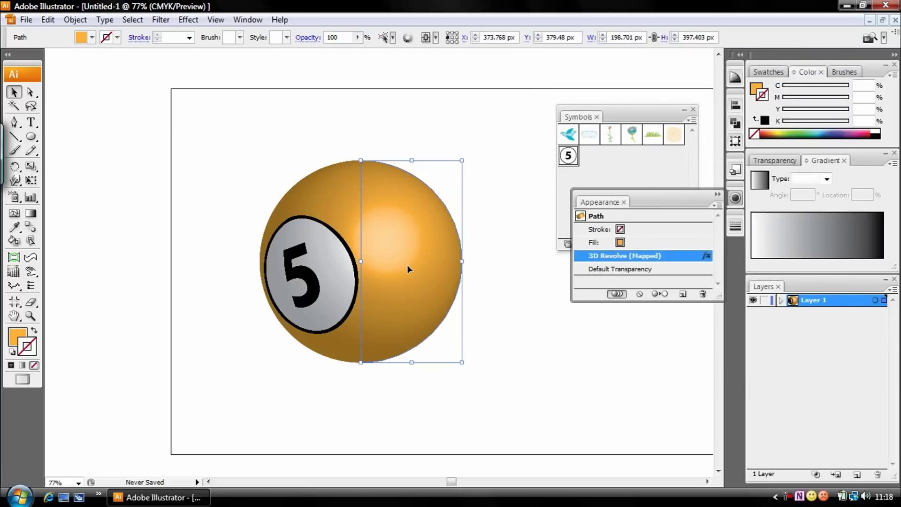
Move the copied ball up-left, fill it green, and place a 5 label symbol instance on the artboard
{"action": "left_click_drag", "start_coordinate": [406, 264], "coordinate": [508, 339]}
{"action": "left_click", "coordinate": [623, 242]}
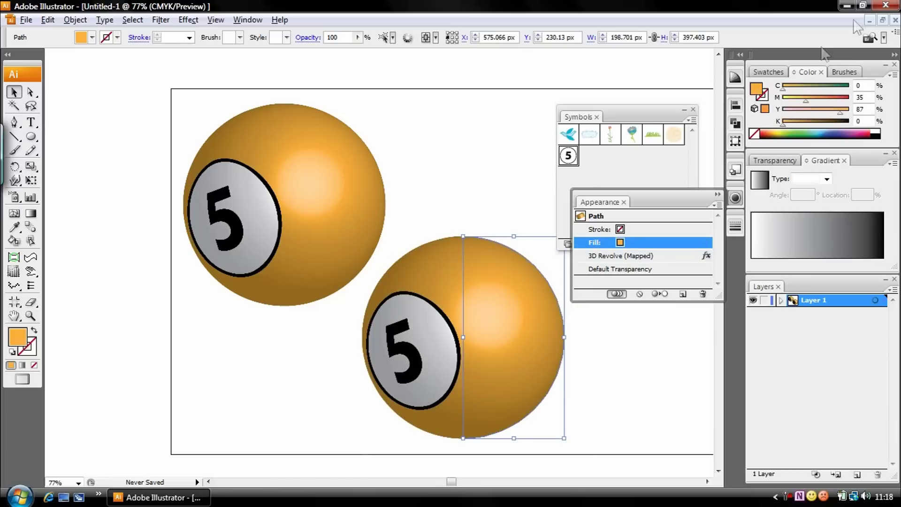
{"action": "left_click", "coordinate": [770, 72]}
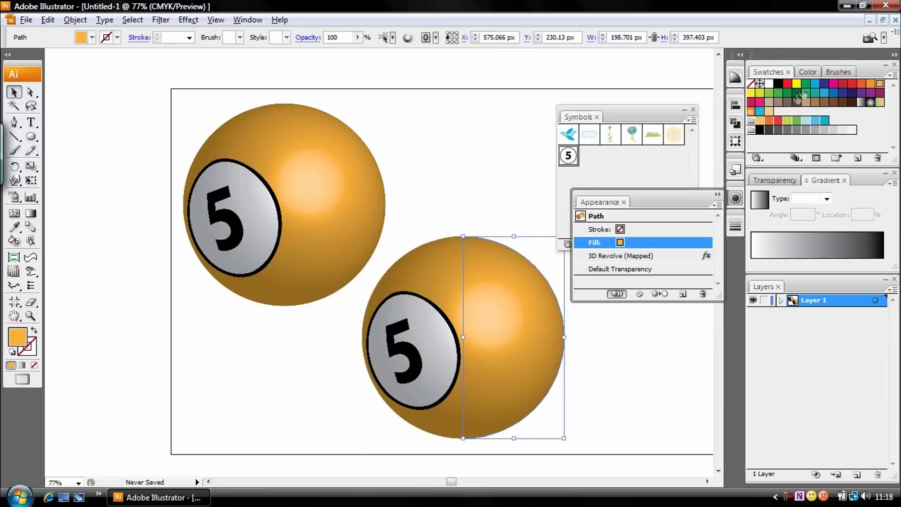
{"action": "left_click", "coordinate": [777, 94]}
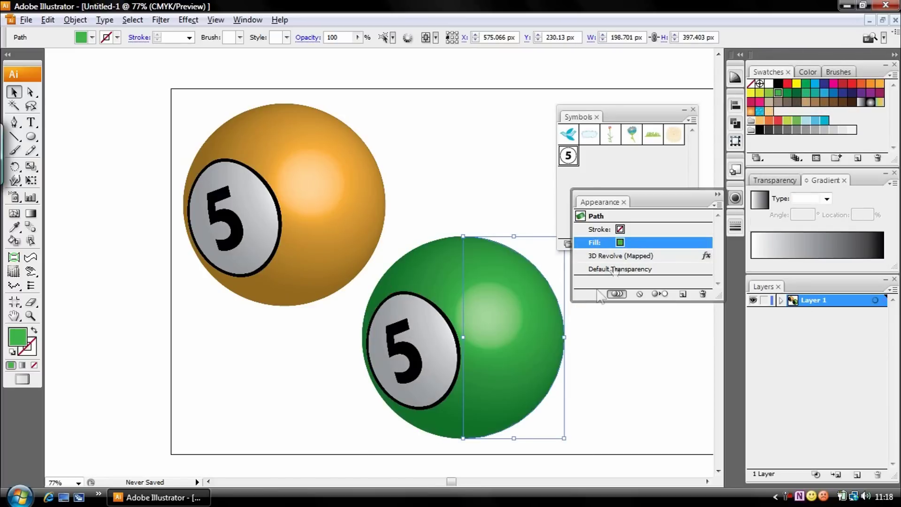
{"action": "left_click", "coordinate": [491, 180]}
{"action": "left_click_drag", "start_coordinate": [567, 156], "coordinate": [460, 163]}
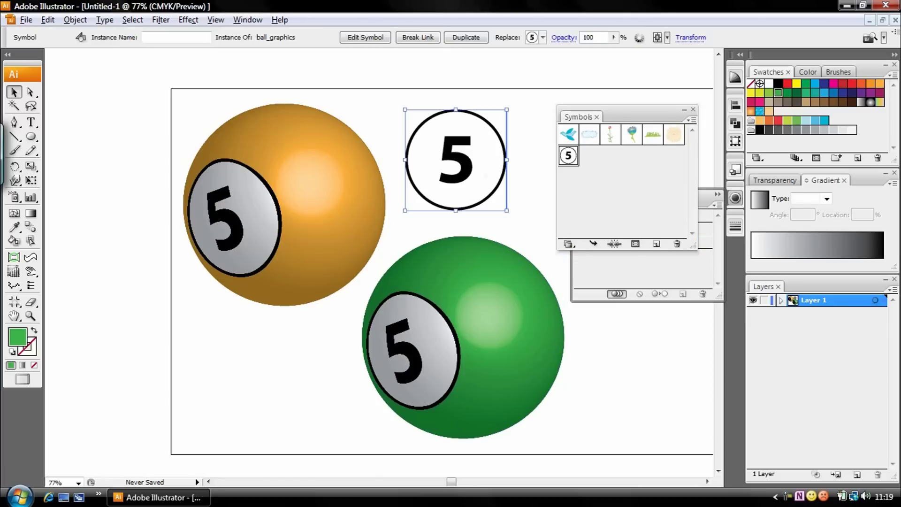
Break the symbol link and add a '7' text object onto the label circle
{"action": "left_click", "coordinate": [411, 42]}
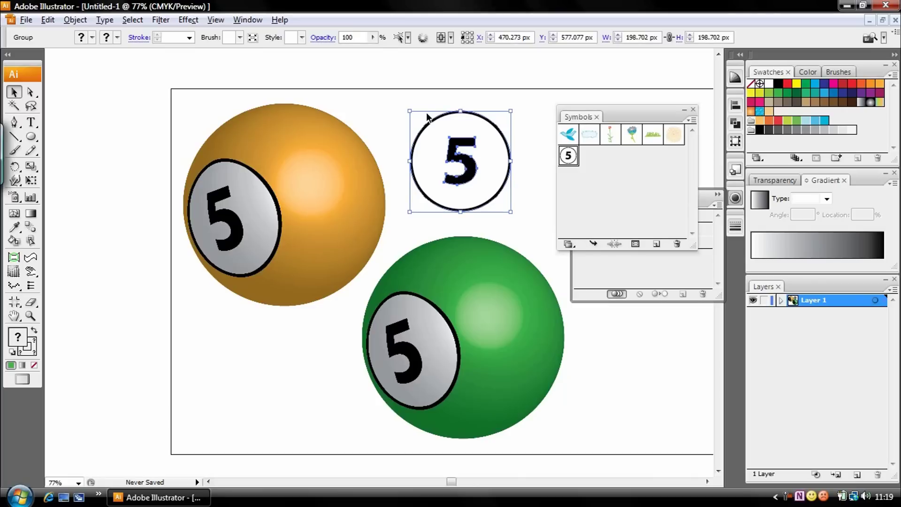
{"action": "left_click", "coordinate": [404, 87]}
{"action": "left_click", "coordinate": [31, 122]}
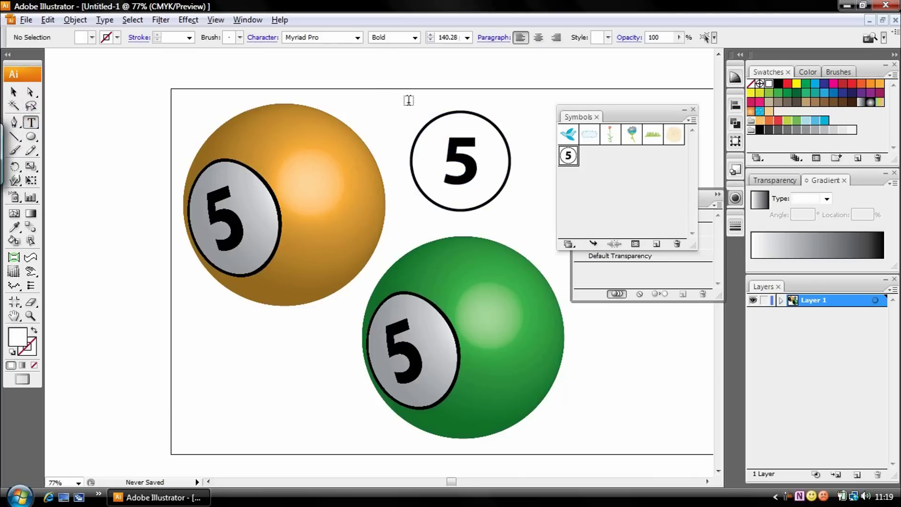
{"action": "left_click", "coordinate": [381, 108]}
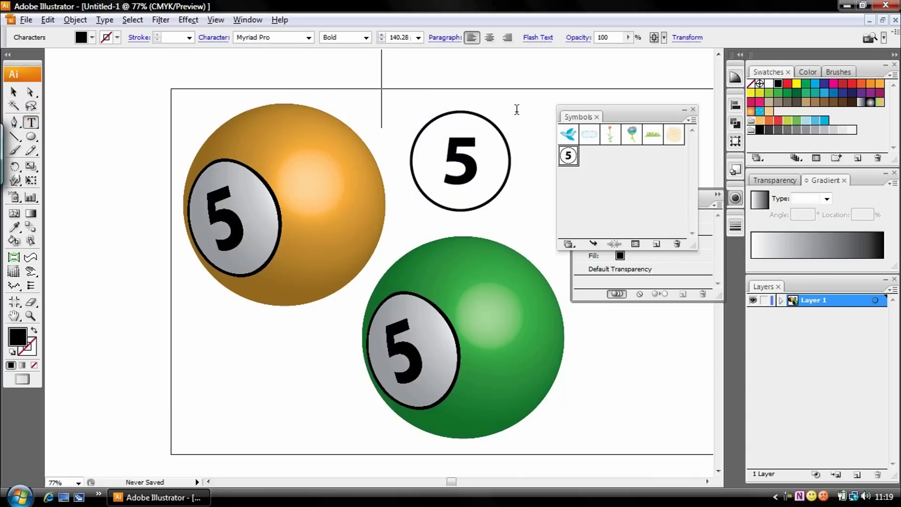
{"action": "type", "text": "7"}
{"action": "left_click", "coordinate": [13, 91]}
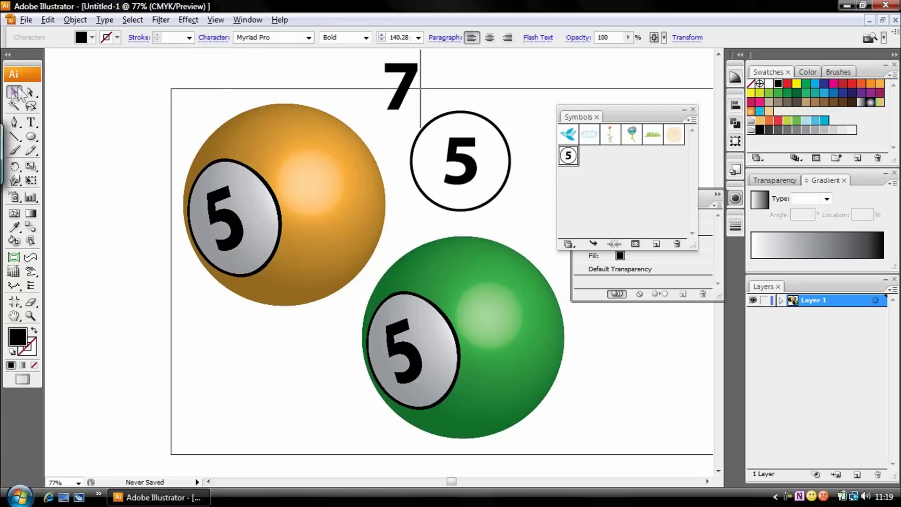
{"action": "left_click_drag", "start_coordinate": [399, 101], "coordinate": [471, 179]}
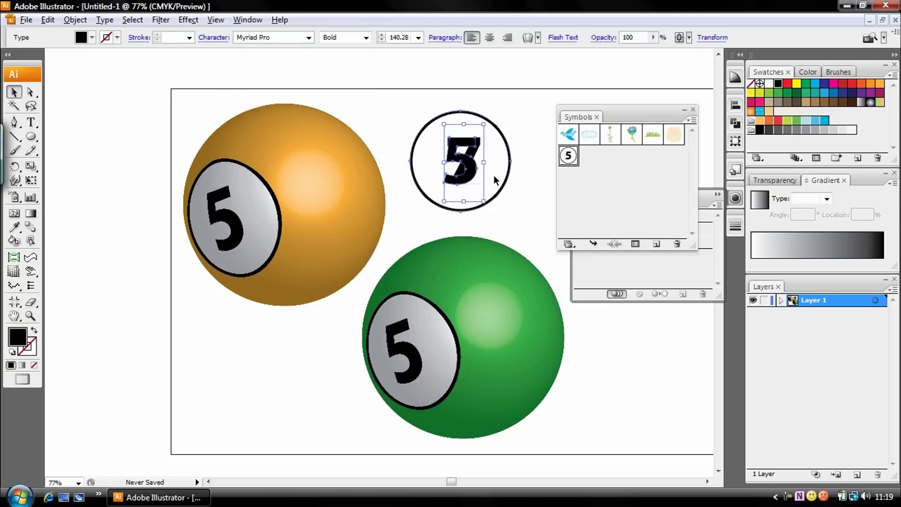
Delete the 5, centre and group the 7 with the circle, and drag it into the Symbols panel
{"action": "key", "text": "Delete"}
{"action": "double_click", "coordinate": [476, 176]}
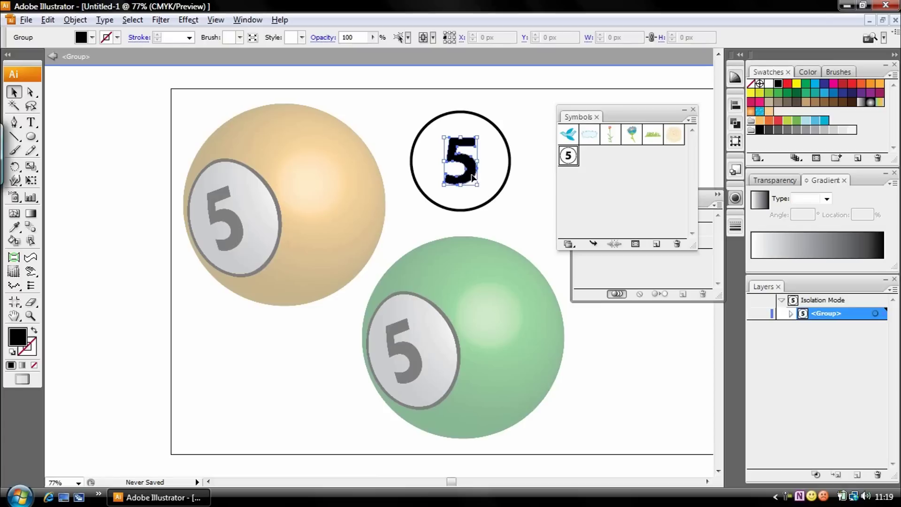
{"action": "key", "text": "Delete"}
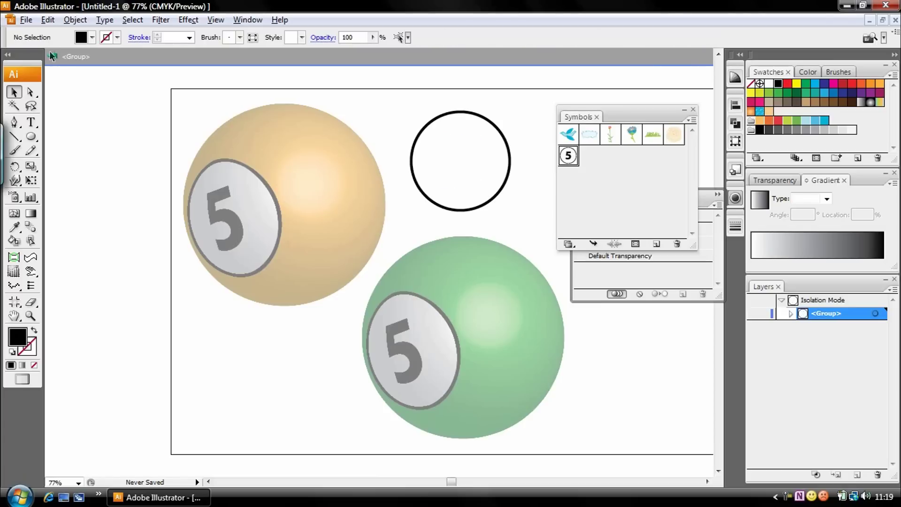
{"action": "left_click", "coordinate": [53, 56]}
{"action": "left_click_drag", "start_coordinate": [418, 91], "coordinate": [506, 202]}
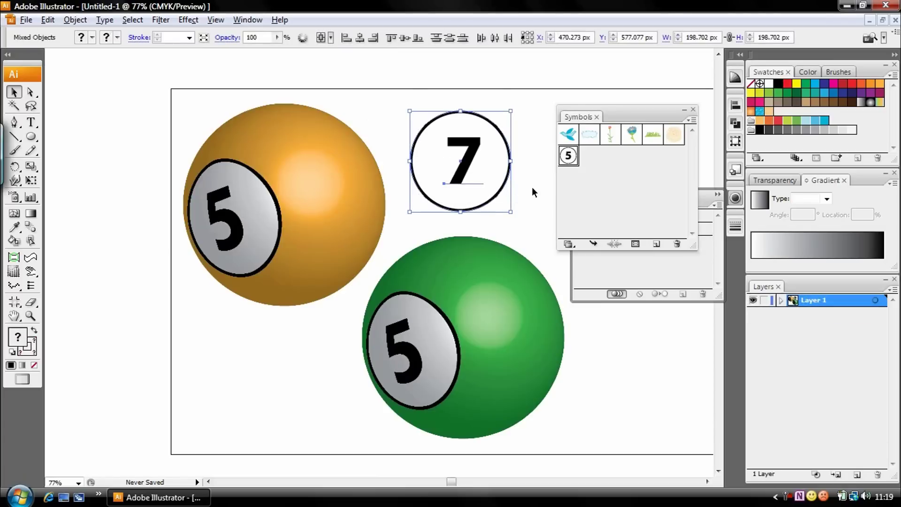
{"action": "left_click", "coordinate": [360, 38]}
{"action": "left_click", "coordinate": [404, 38]}
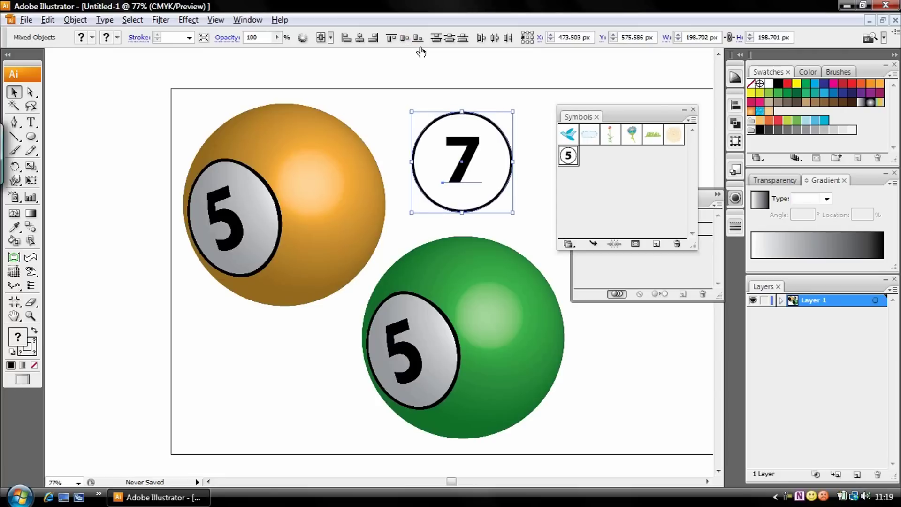
{"action": "key", "text": "ctrl+g"}
{"action": "left_click_drag", "start_coordinate": [472, 173], "coordinate": [618, 192]}
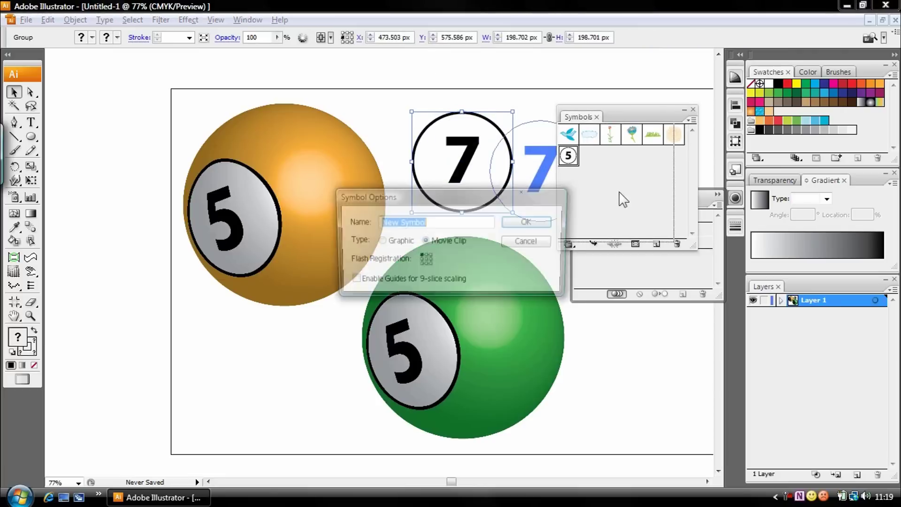
Create the 7 badge as a Graphic symbol named 'ball_graphic 2', then select the green ball
{"action": "left_click", "coordinate": [388, 241]}
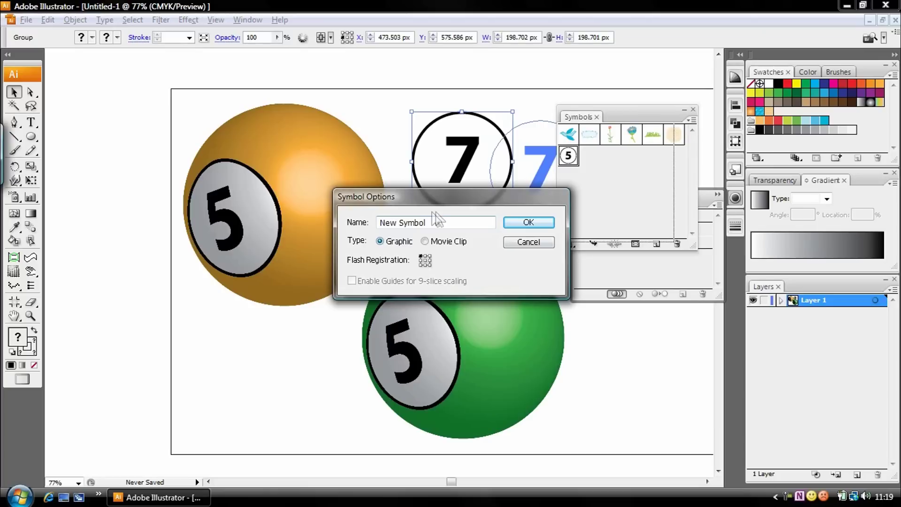
{"action": "left_click_drag", "start_coordinate": [438, 221], "coordinate": [285, 203]}
{"action": "type", "text": "ball_graphic 2"}
{"action": "left_click", "coordinate": [527, 224]}
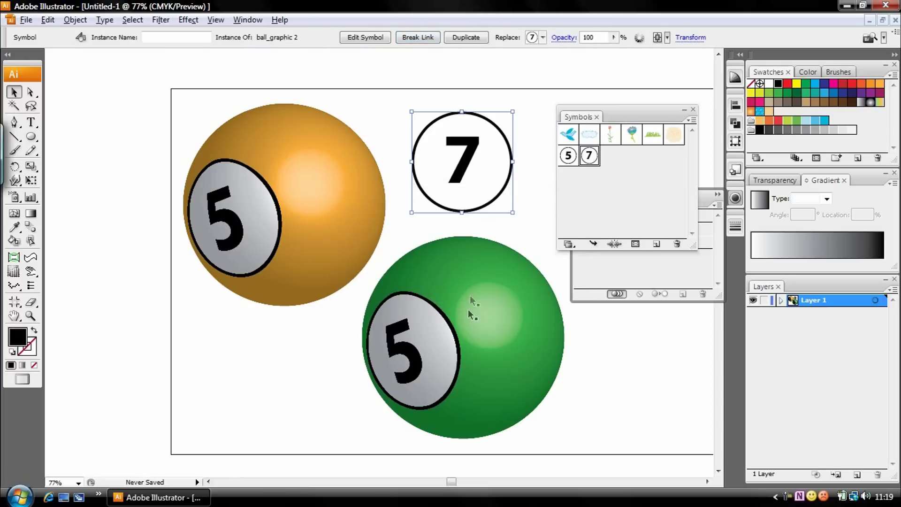
{"action": "left_click", "coordinate": [469, 295]}
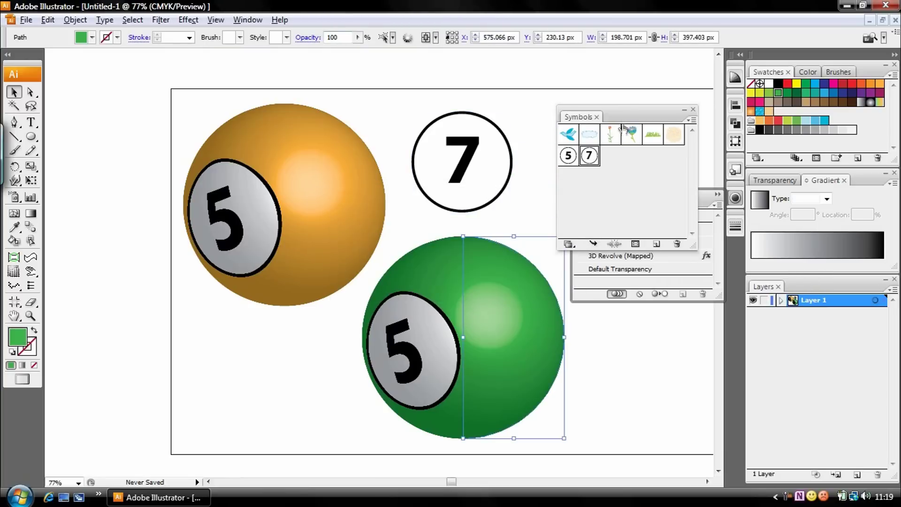
Reopen the green ball's 3D Revolve settings from the Appearance panel with preview on
{"action": "left_click_drag", "start_coordinate": [628, 112], "coordinate": [637, 58]}
{"action": "left_click", "coordinate": [247, 19]}
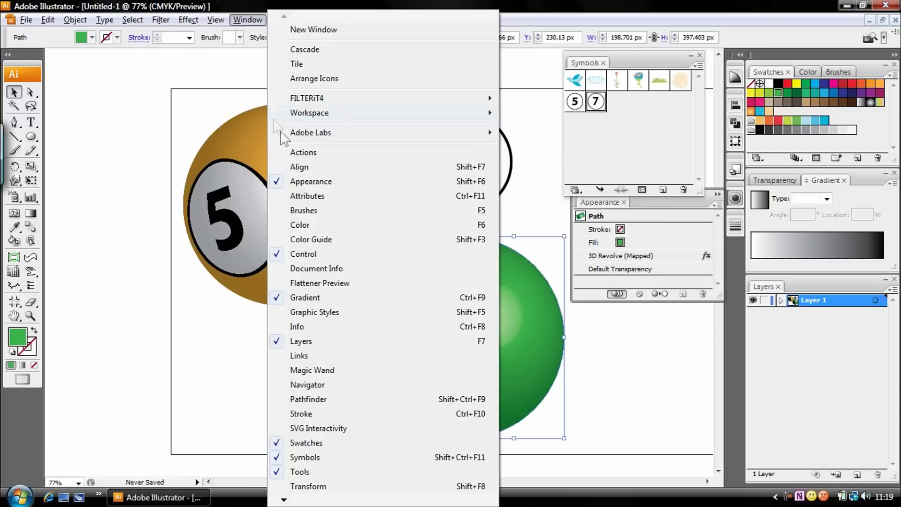
{"action": "left_click", "coordinate": [312, 181]}
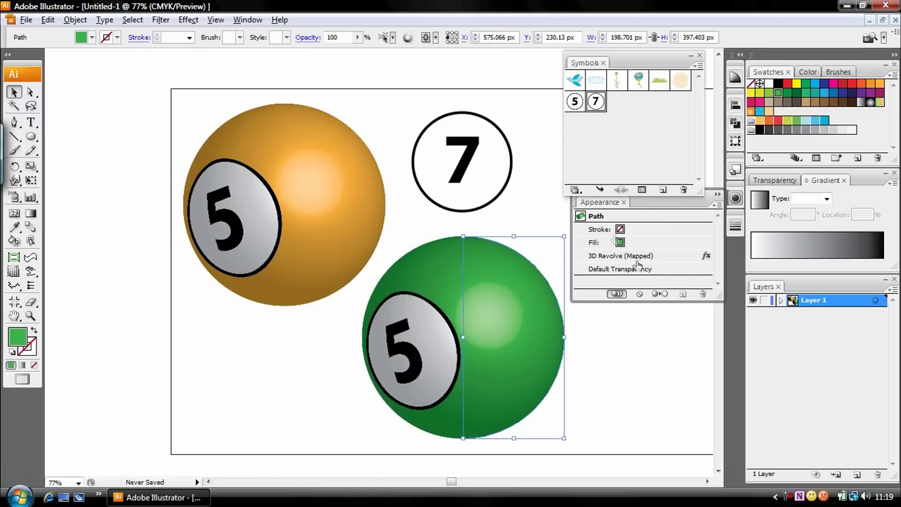
{"action": "double_click", "coordinate": [707, 257]}
{"action": "left_click", "coordinate": [788, 163]}
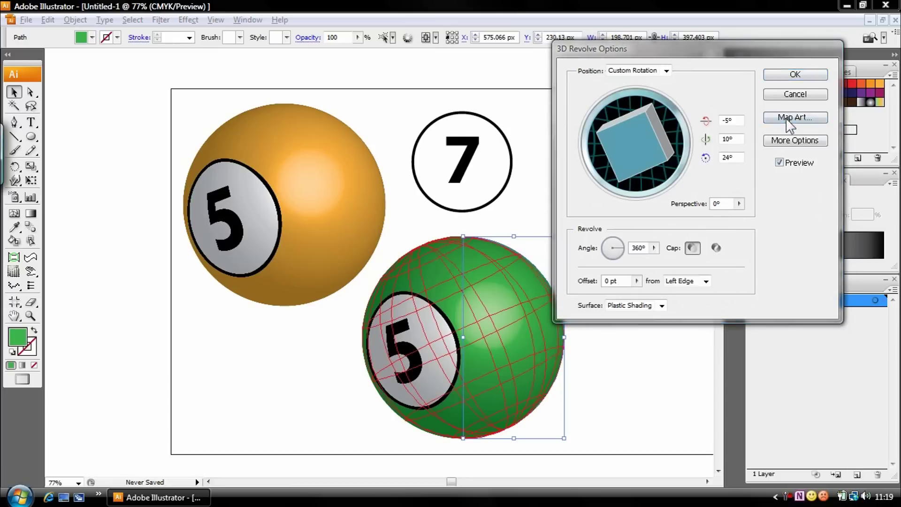
Map ball_graphic 2 onto the green ball, position and resize the 7, then tilt the ball
{"action": "left_click", "coordinate": [788, 121]}
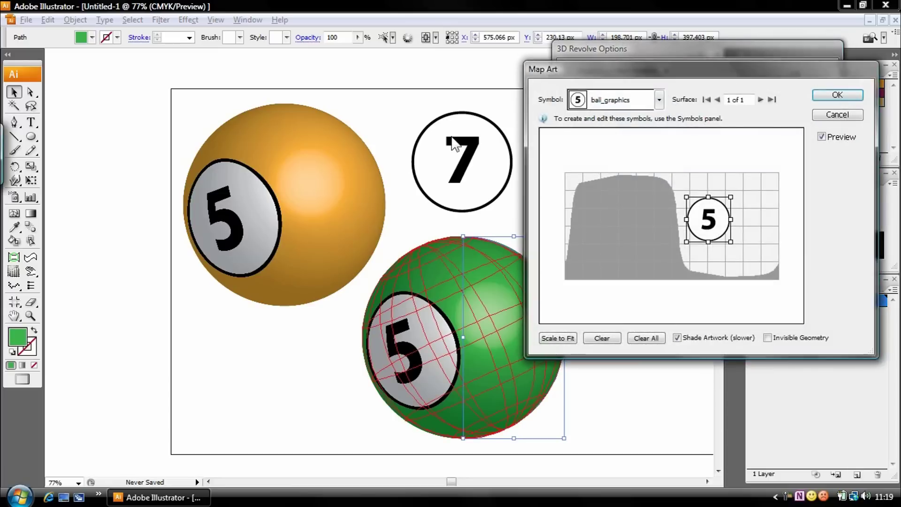
{"action": "left_click", "coordinate": [659, 99]}
{"action": "left_click", "coordinate": [661, 228]}
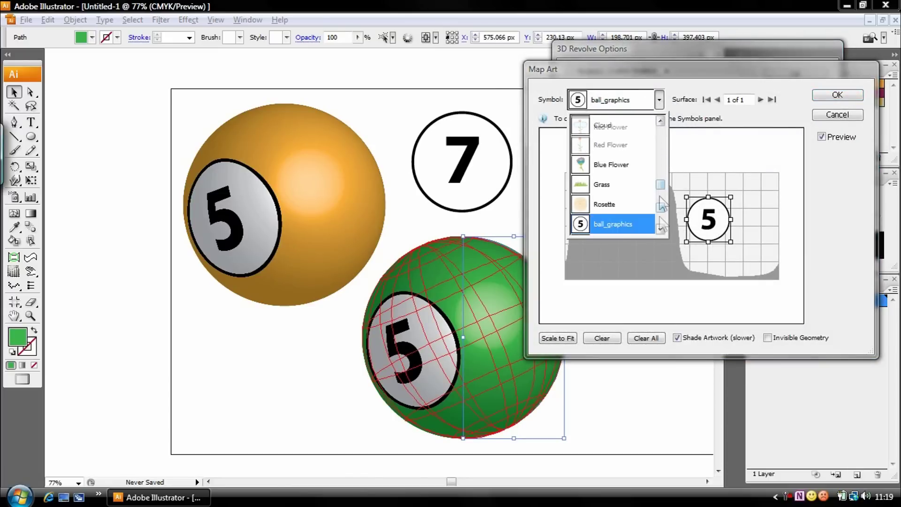
{"action": "left_click", "coordinate": [623, 222]}
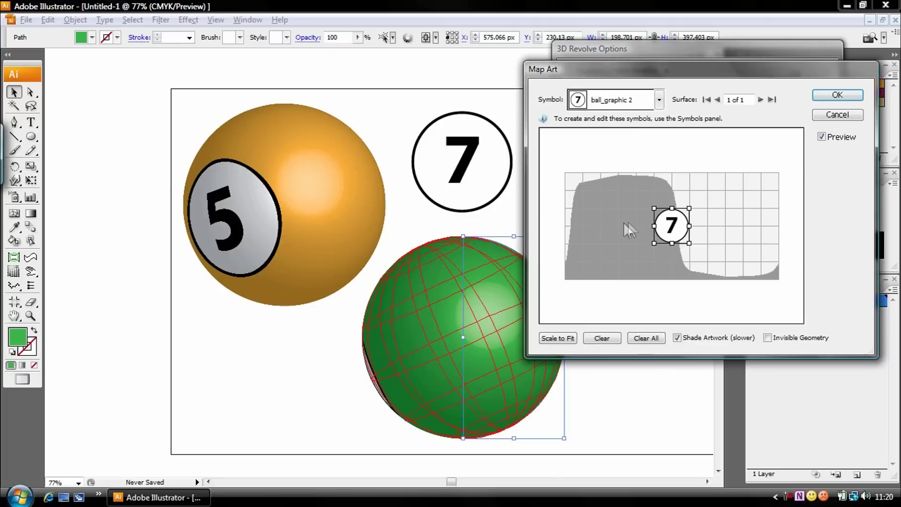
{"action": "left_click_drag", "start_coordinate": [669, 230], "coordinate": [726, 227]}
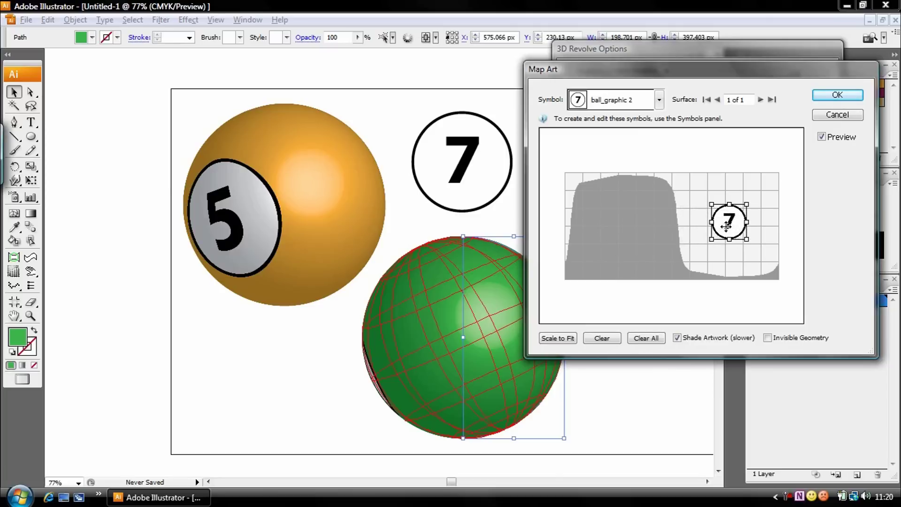
{"action": "left_click_drag", "start_coordinate": [749, 241], "coordinate": [754, 246]}
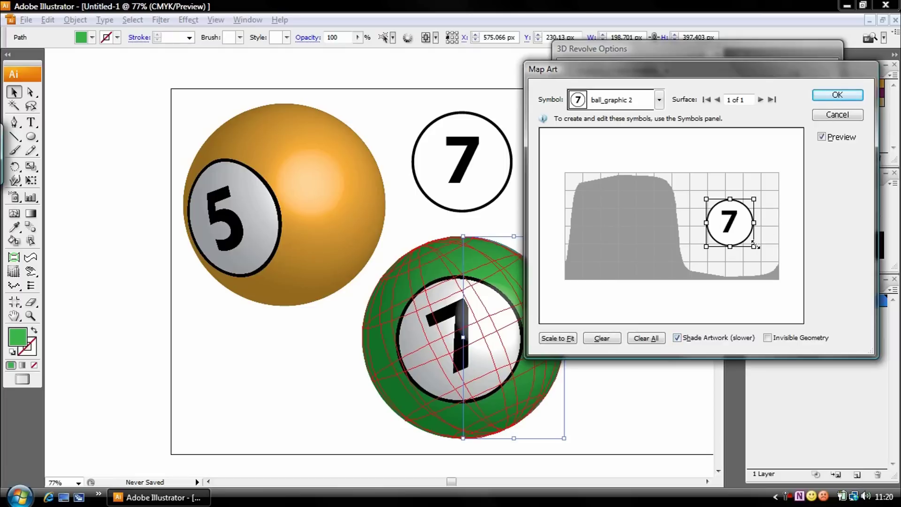
{"action": "left_click_drag", "start_coordinate": [755, 248], "coordinate": [752, 244]}
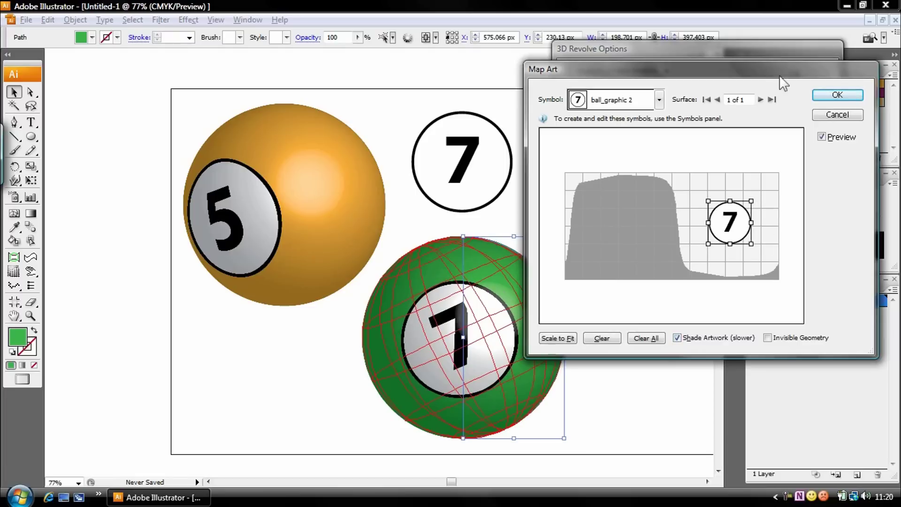
{"action": "left_click", "coordinate": [832, 96]}
{"action": "left_click_drag", "start_coordinate": [625, 164], "coordinate": [659, 152]}
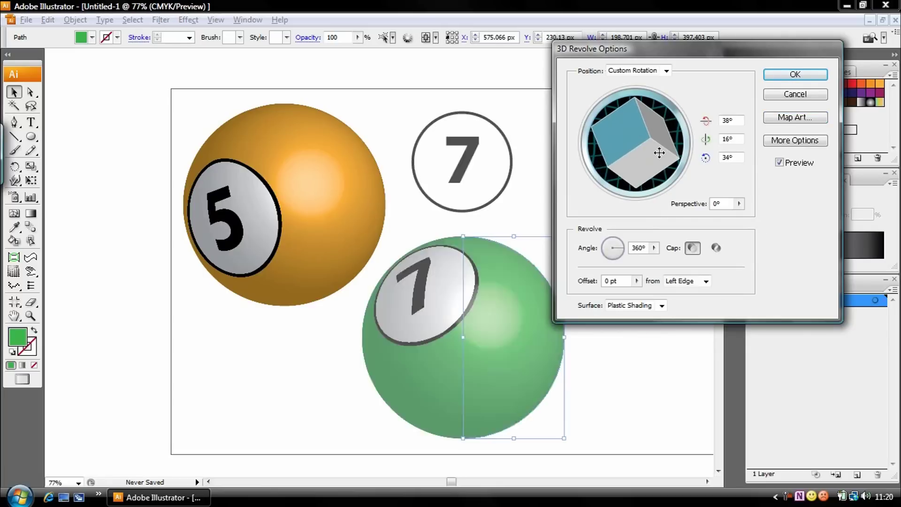
Apply the tilt, overlap the green 7 ball with the gold ball, and delete the loose 7 badge
{"action": "left_click", "coordinate": [795, 74]}
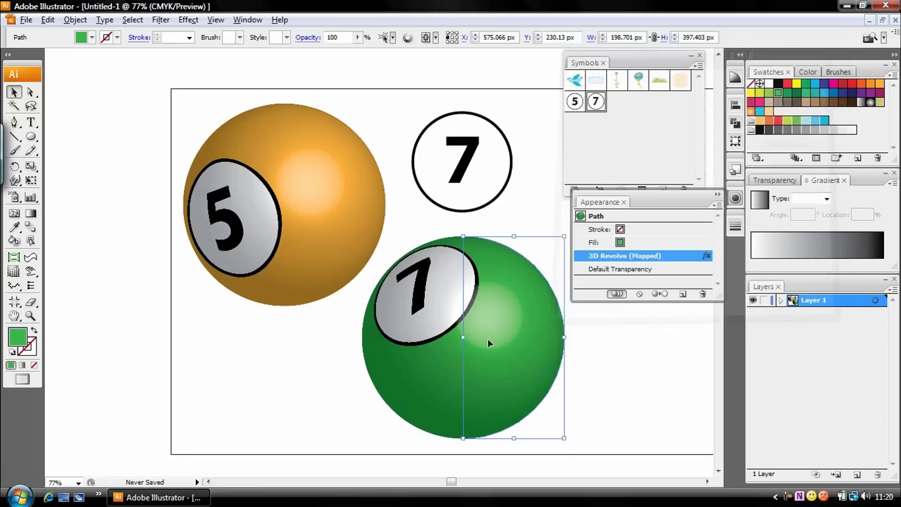
{"action": "left_click_drag", "start_coordinate": [497, 336], "coordinate": [343, 313]}
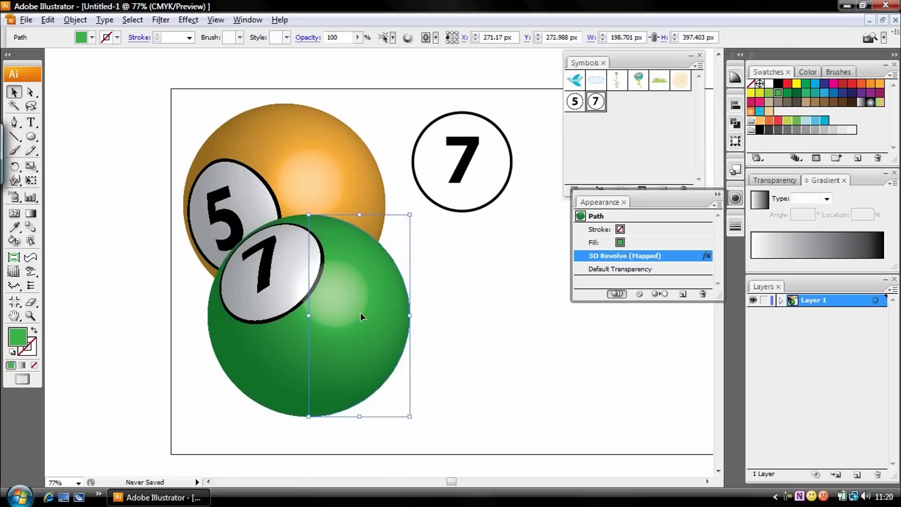
{"action": "left_click", "coordinate": [469, 171]}
{"action": "key", "text": "Delete"}
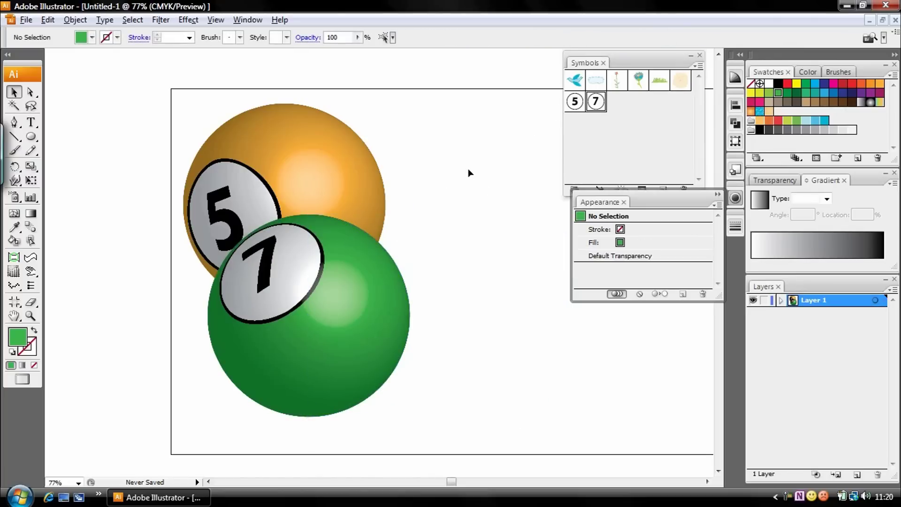